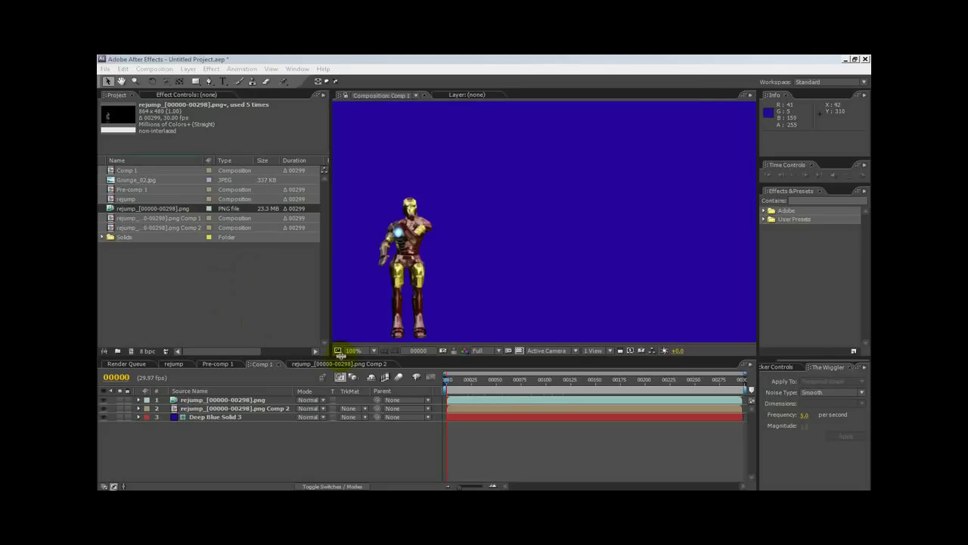
# Step: Toggle the Deep Blue Solid 3 background's visibility off and on
pyautogui.click(218, 419)
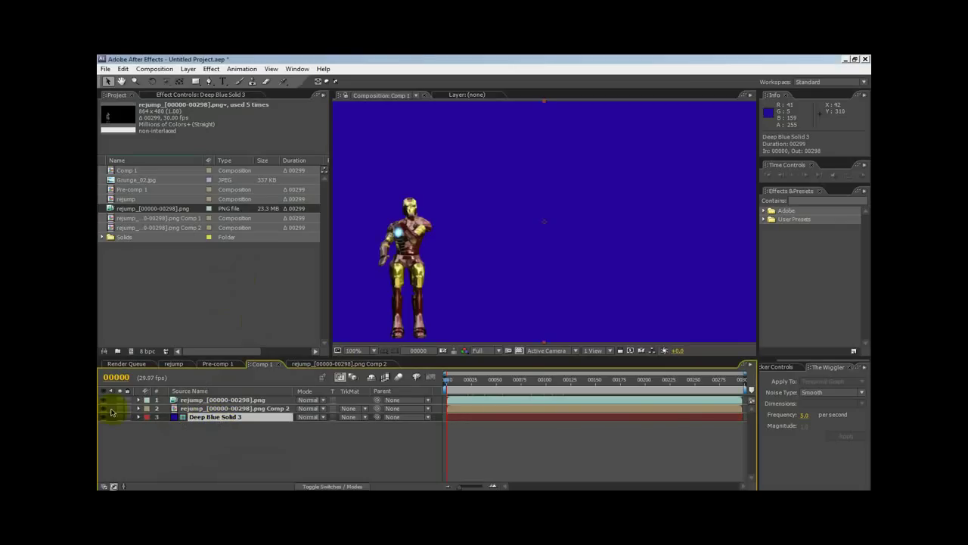
pyautogui.click(104, 422)
pyautogui.click(105, 422)
pyautogui.click(201, 420)
# Step: Compare the outline in Comp 2 with Comp 1 at frame 00203, ending in Comp 2
pyautogui.click(194, 408)
pyautogui.click(339, 365)
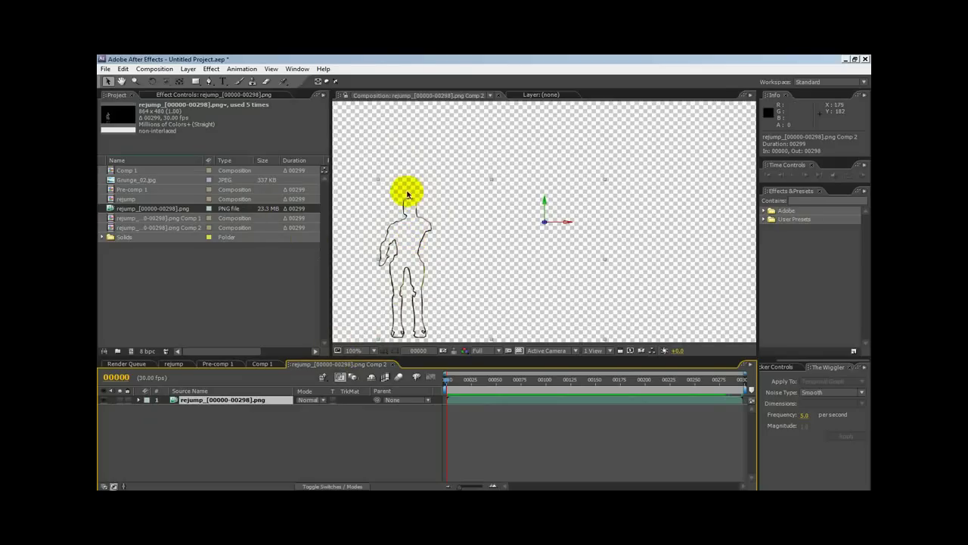
pyautogui.click(262, 364)
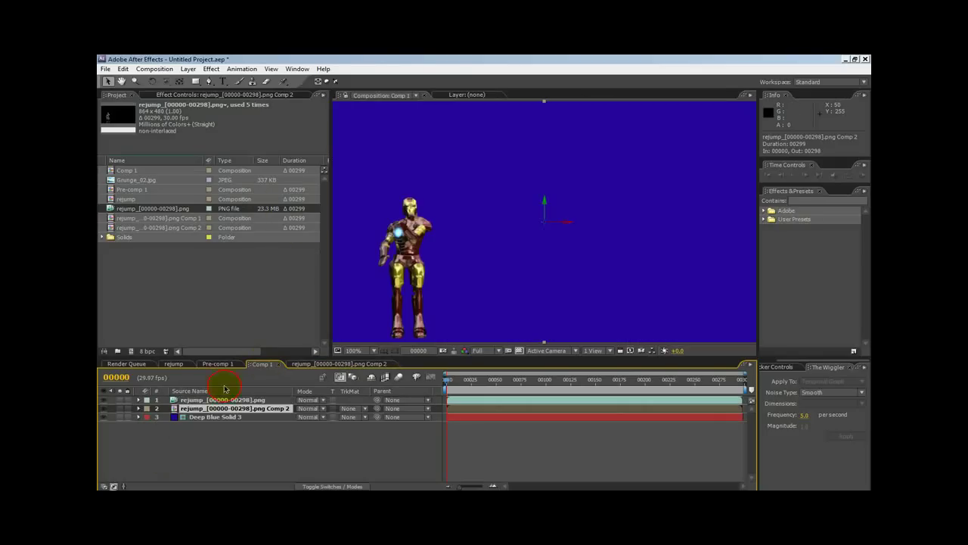
pyautogui.click(198, 400)
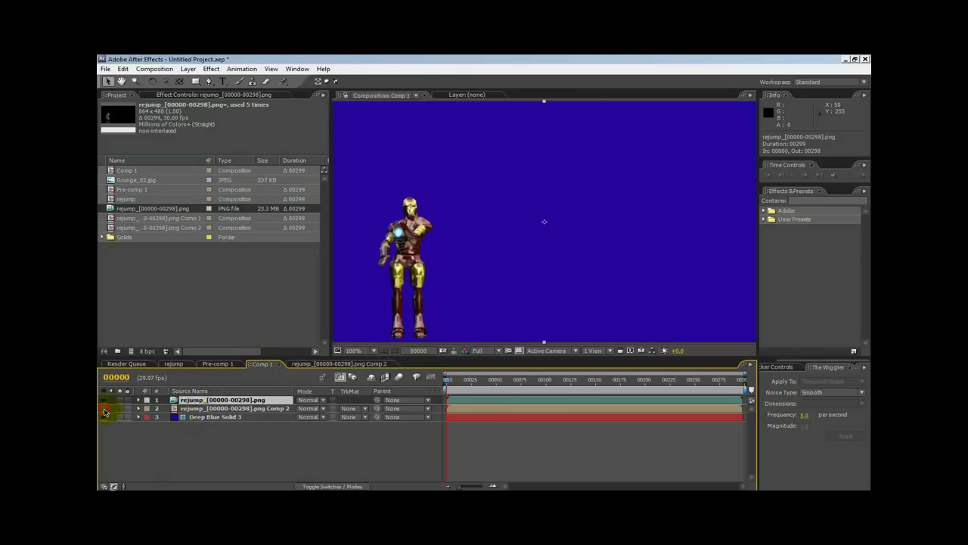
pyautogui.moveTo(449, 379)
pyautogui.mouseDown()
pyautogui.moveTo(649, 376)
pyautogui.moveTo(448, 378)
pyautogui.mouseUp()
pyautogui.click(320, 365)
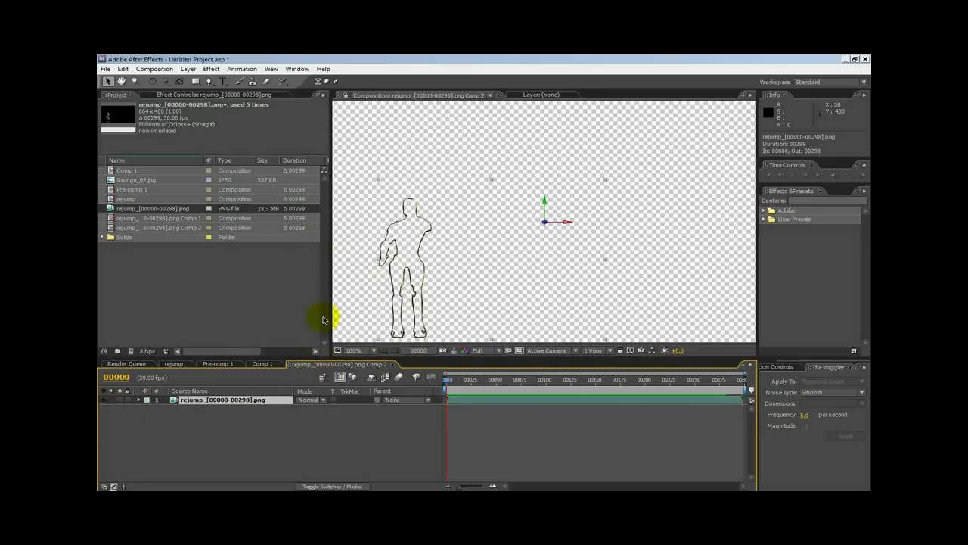
# Step: Expand layer 1's properties, preview other frames, and try Layer > Pre-compose, then cancel it
pyautogui.click(138, 401)
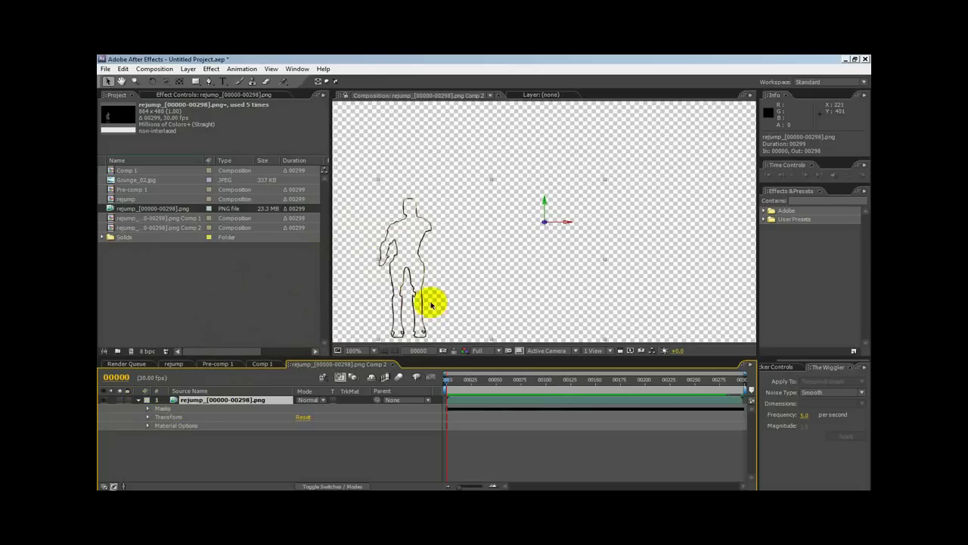
pyautogui.moveTo(449, 381)
pyautogui.mouseDown()
pyautogui.moveTo(502, 380)
pyautogui.moveTo(445, 380)
pyautogui.mouseUp()
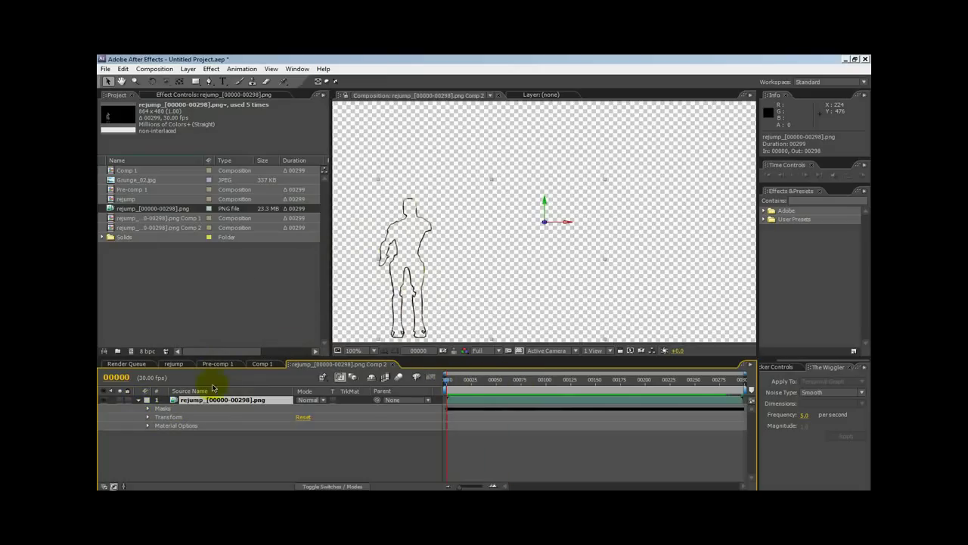
pyautogui.click(188, 69)
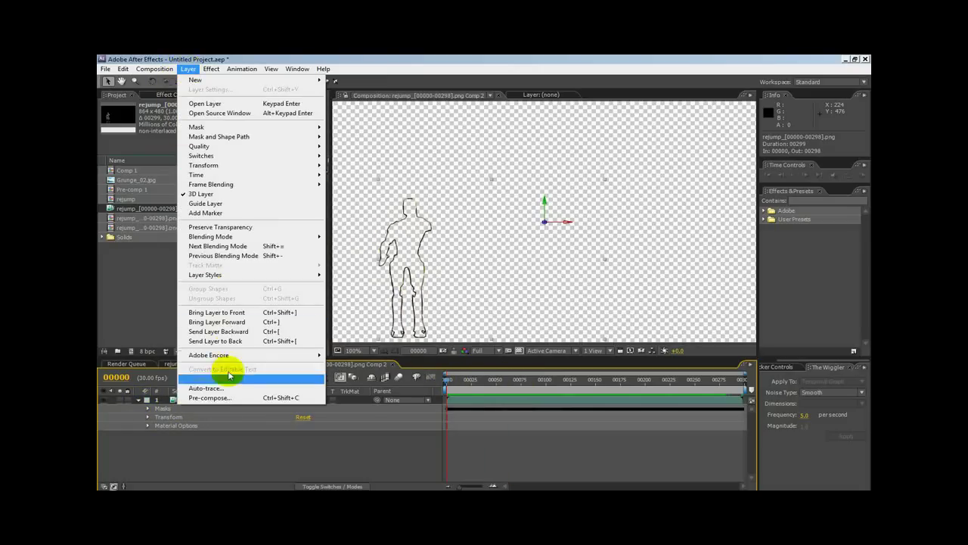
pyautogui.moveTo(189, 69)
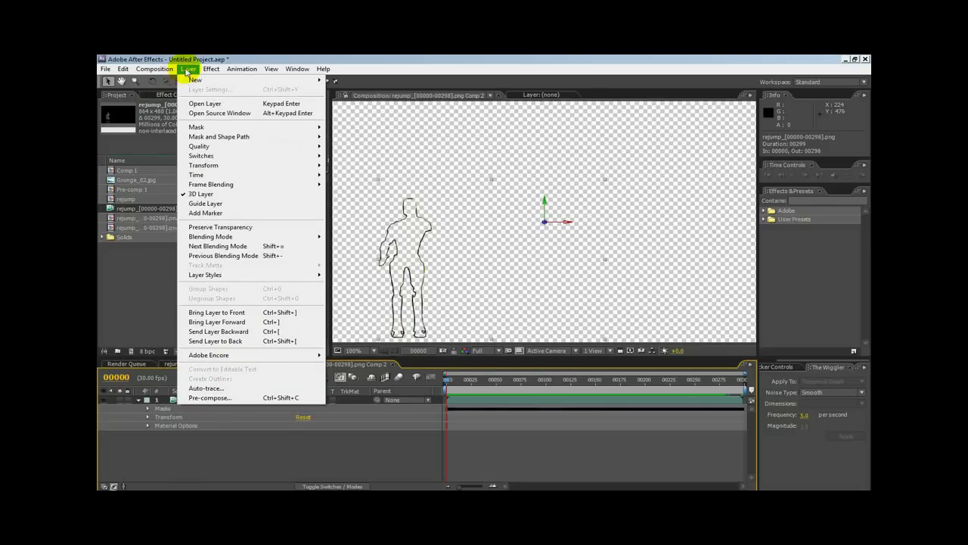
pyautogui.click(255, 396)
pyautogui.click(554, 307)
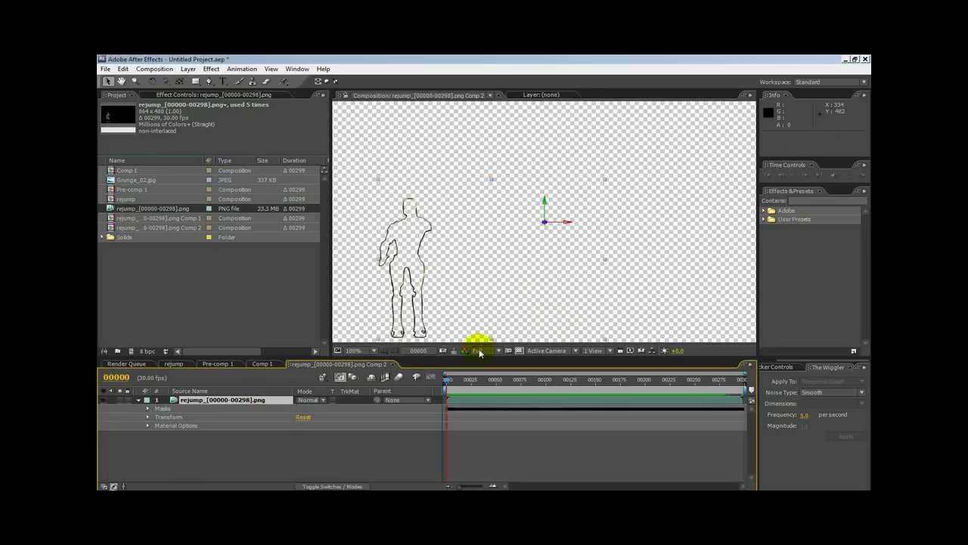
# Step: Back in Comp 1, hide the coloured figure and blue background and preview the outline to frame 00043
pyautogui.click(392, 364)
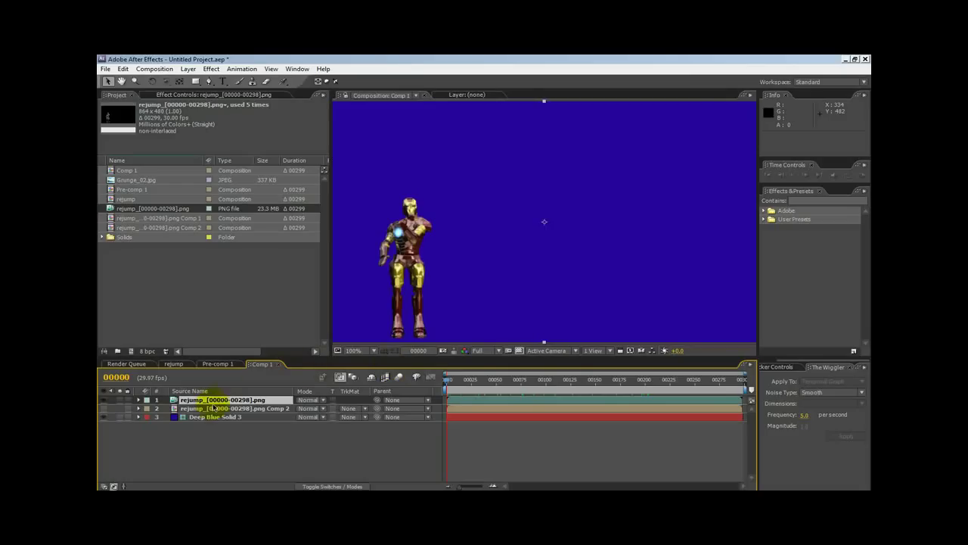
pyautogui.click(104, 401)
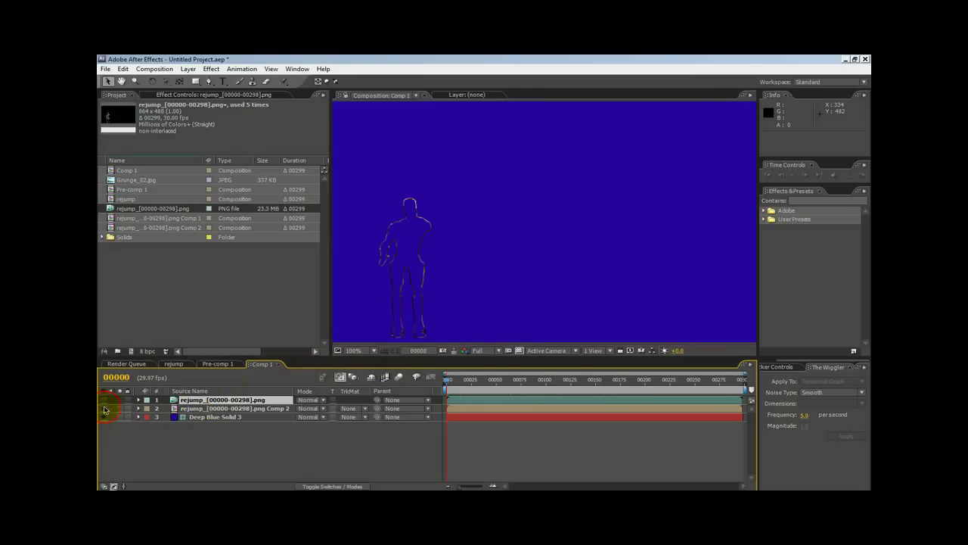
pyautogui.click(104, 417)
pyautogui.click(193, 408)
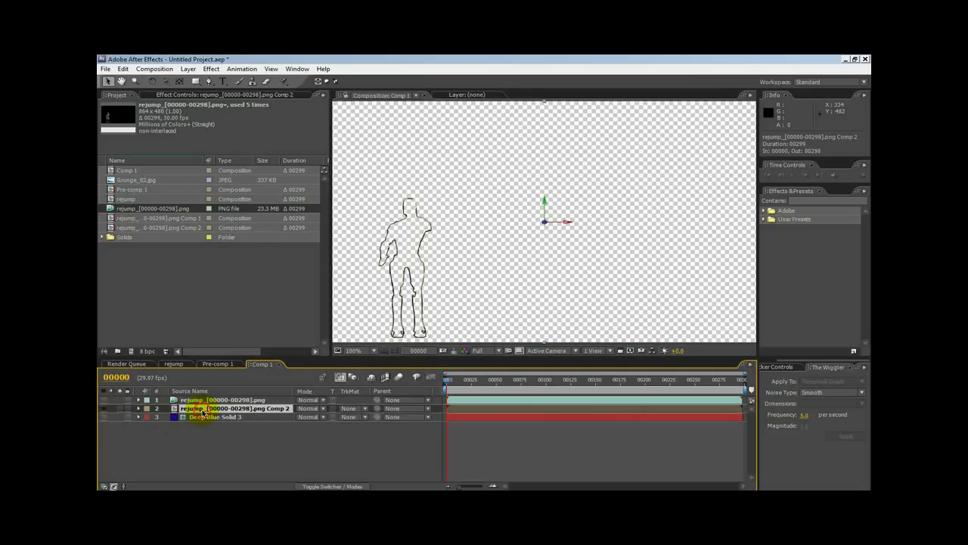
pyautogui.moveTo(460, 379); pyautogui.dragTo(433, 372)
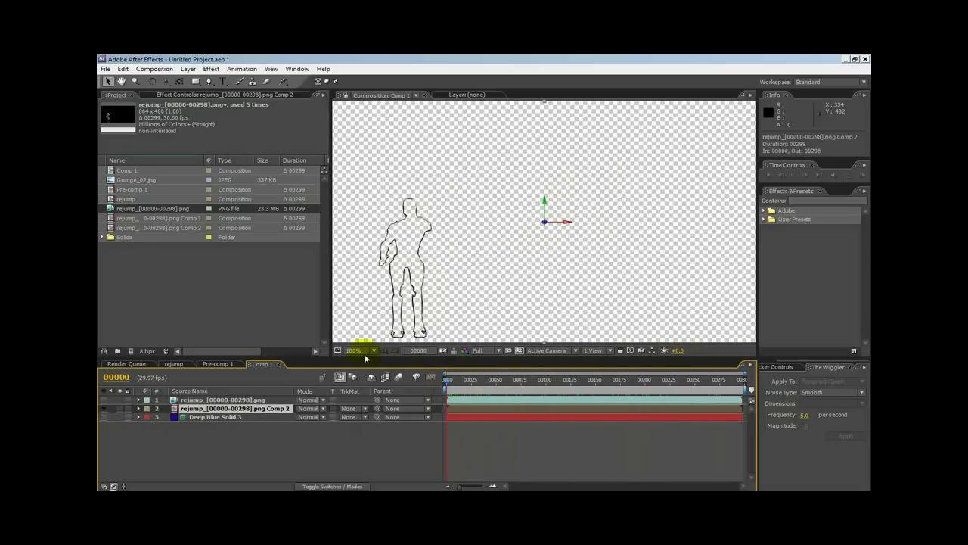
# Step: Show the layer switches and make the outline comp layer 3D
pyautogui.click(333, 486)
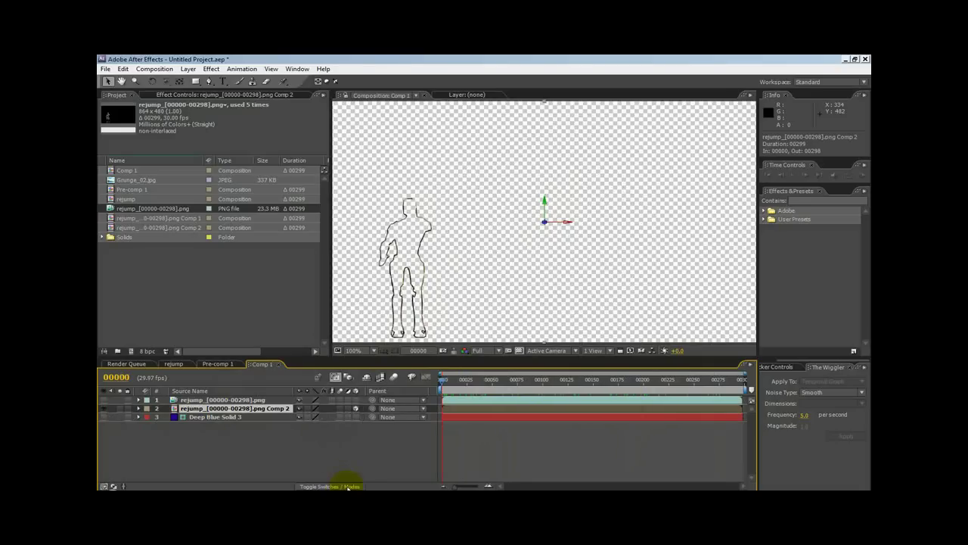
pyautogui.click(357, 411)
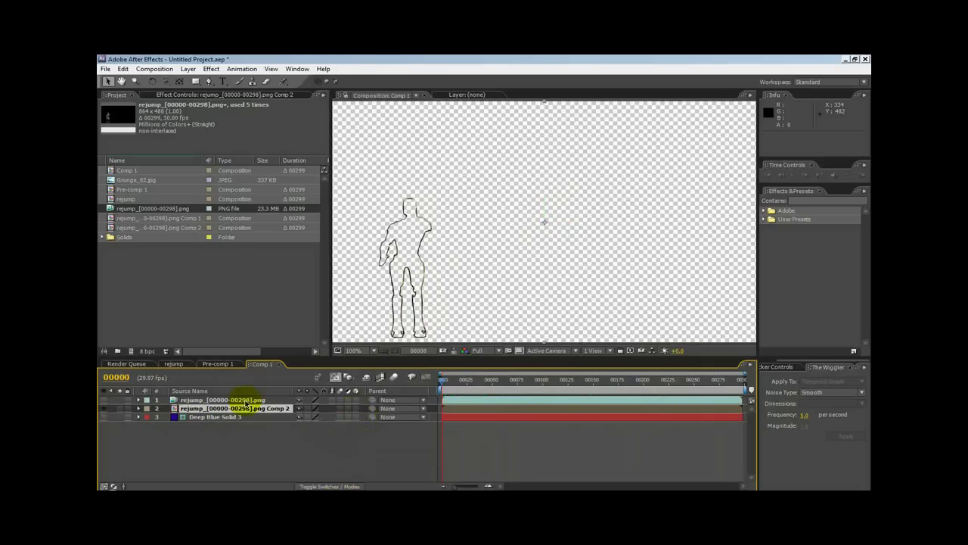
pyautogui.click(357, 409)
pyautogui.click(194, 411)
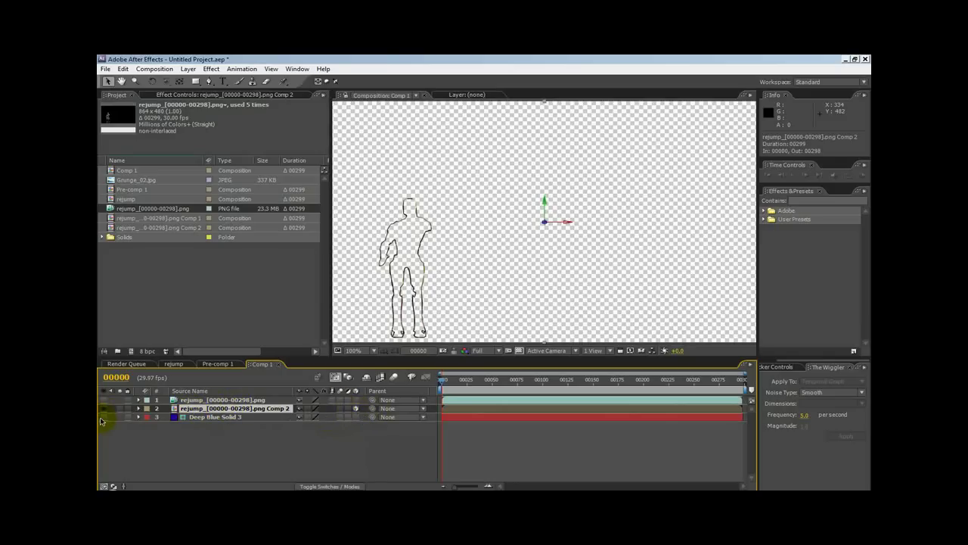
# Step: Show the blue background again and hide the coloured figure, previewing to frame 00072
pyautogui.click(102, 418)
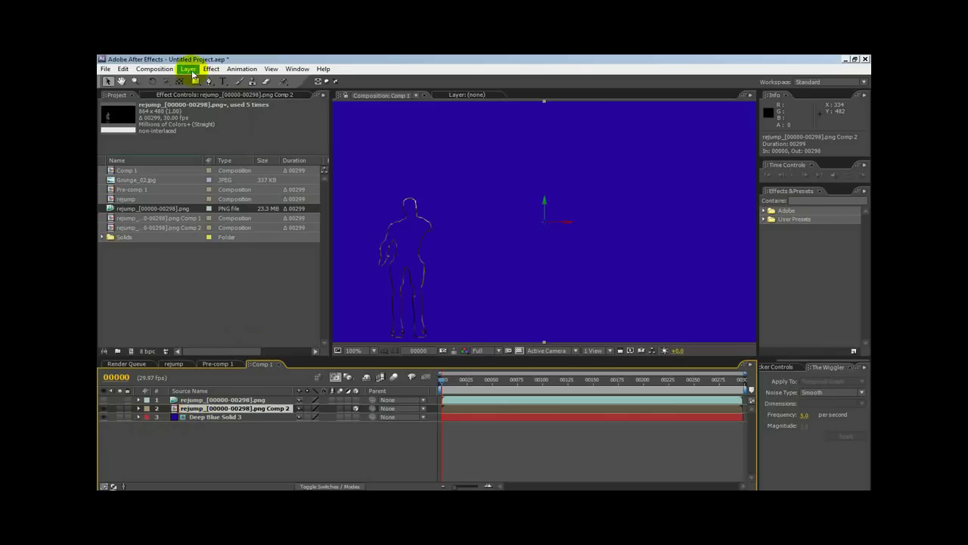
pyautogui.click(105, 400)
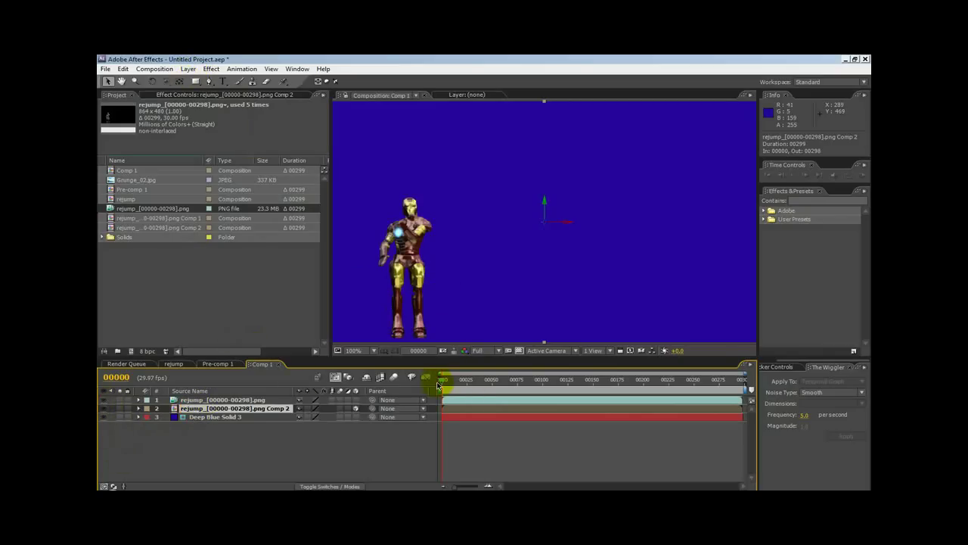
pyautogui.moveTo(438, 384); pyautogui.dragTo(399, 372)
pyautogui.click(106, 400)
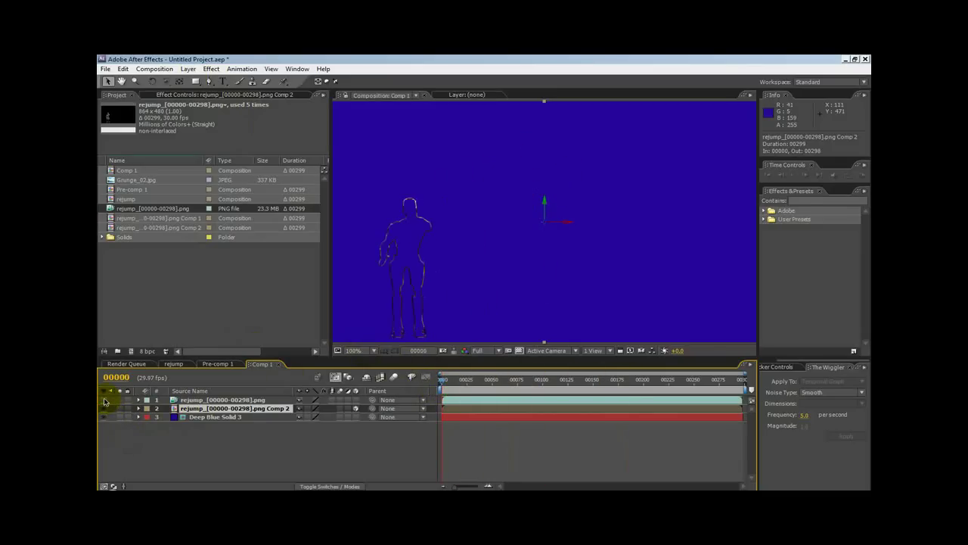
# Step: Create a new solid layer, Deep Blue Solid 5, with default settings
pyautogui.click(187, 69)
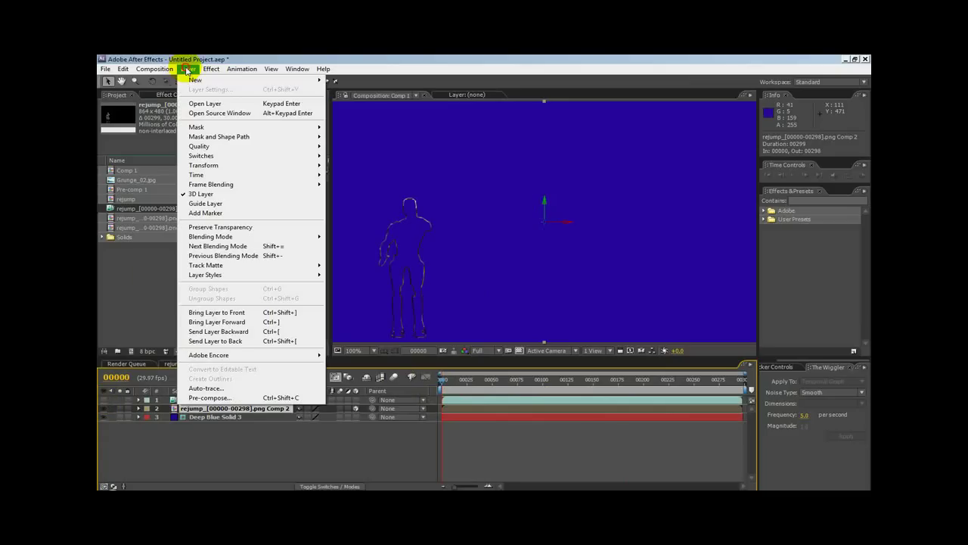
pyautogui.moveTo(233, 80)
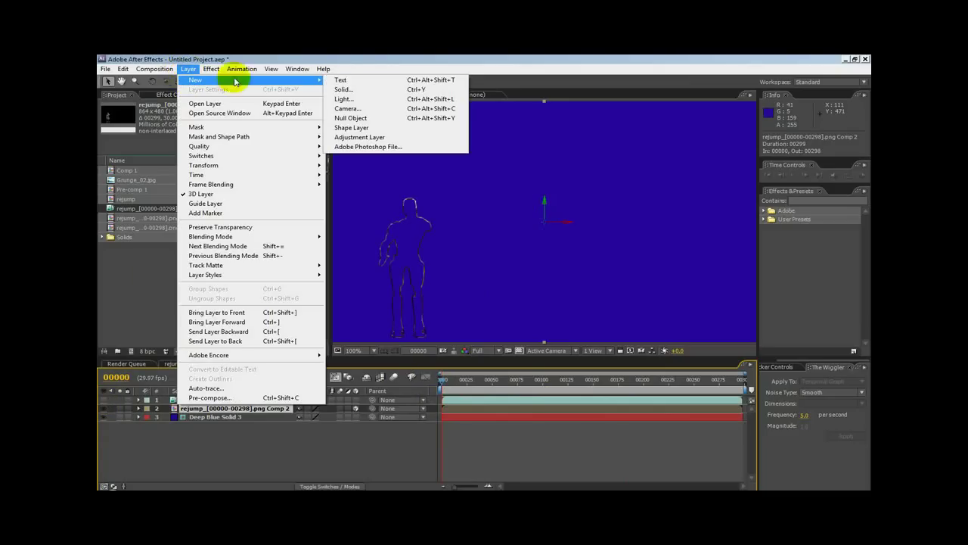
pyautogui.click(351, 90)
pyautogui.click(503, 321)
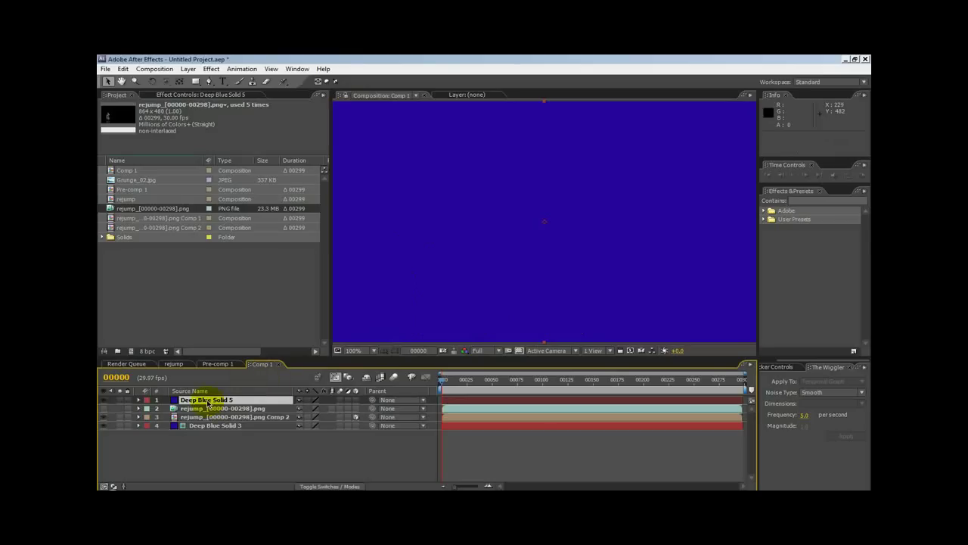
# Step: Apply Trapcode Particular to Deep Blue Solid 5 and preview the particles spreading
pyautogui.click(200, 400)
pyautogui.click(209, 70)
pyautogui.moveTo(277, 429)
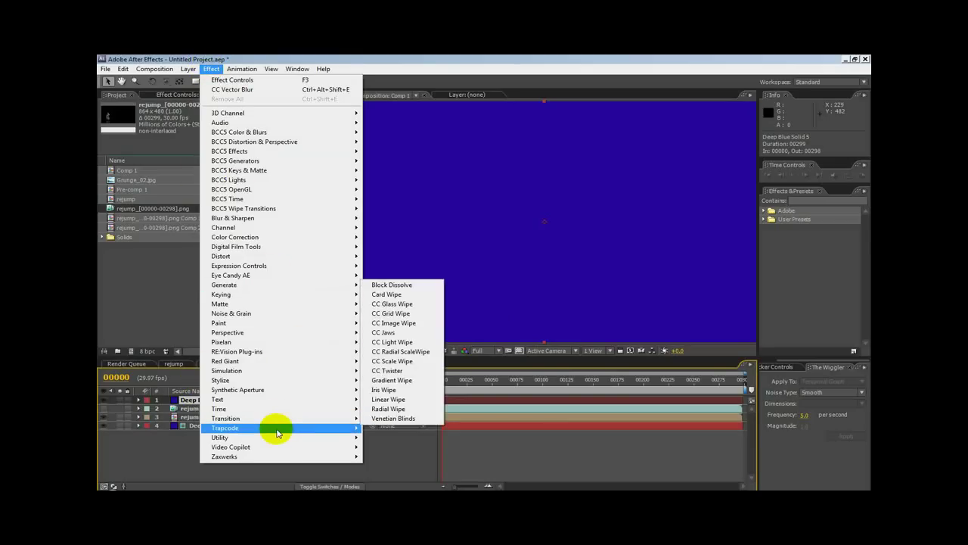
pyautogui.click(386, 428)
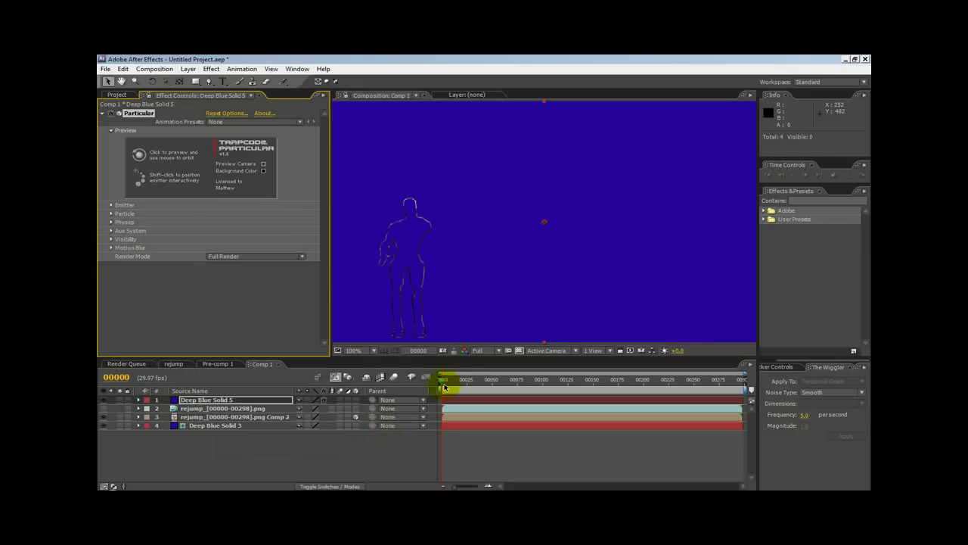
pyautogui.moveTo(444, 386); pyautogui.dragTo(502, 375)
pyautogui.click(335, 376)
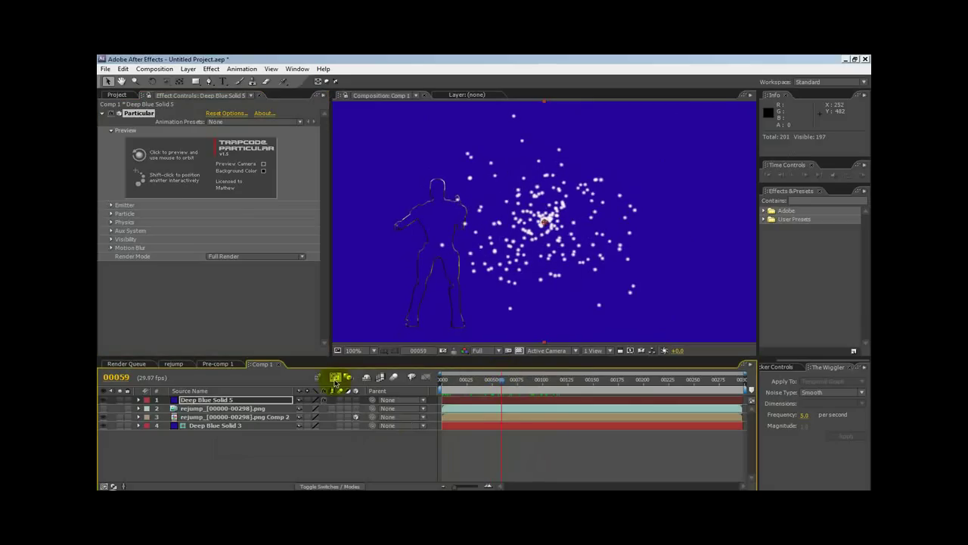
pyautogui.click(111, 206)
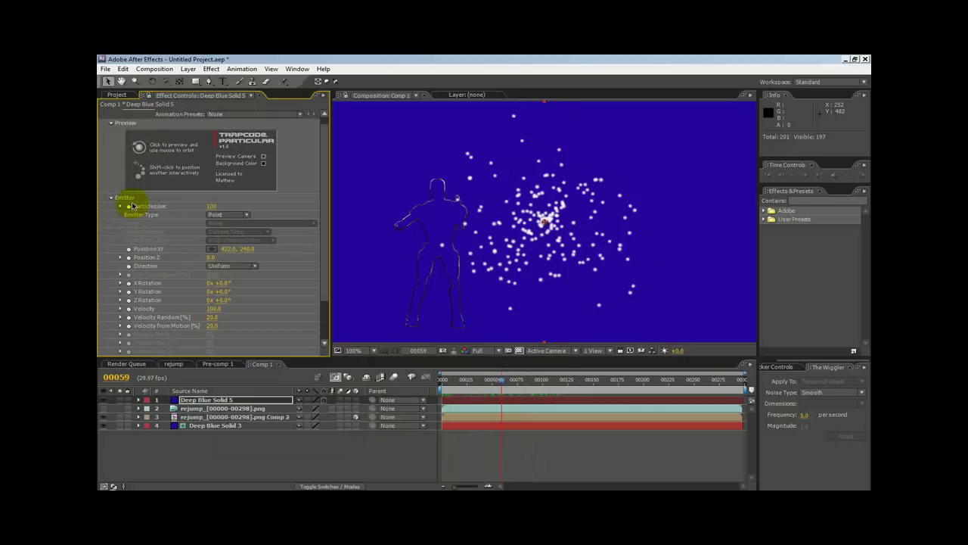
pyautogui.click(221, 215)
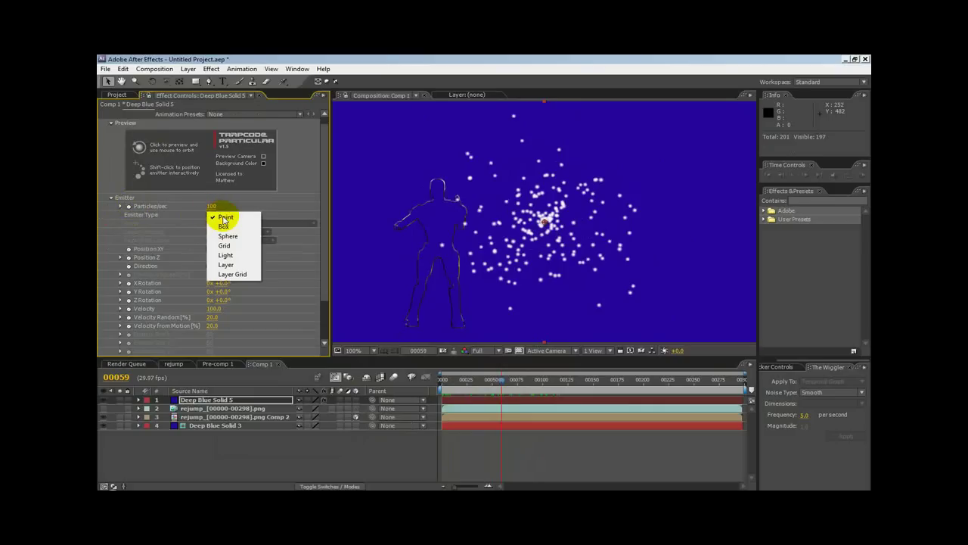
pyautogui.click(228, 265)
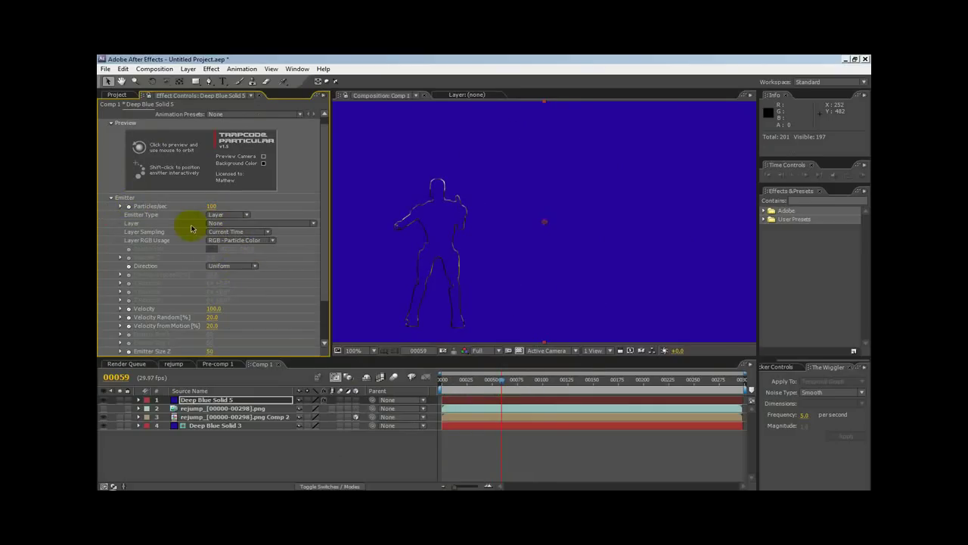
pyautogui.click(226, 224)
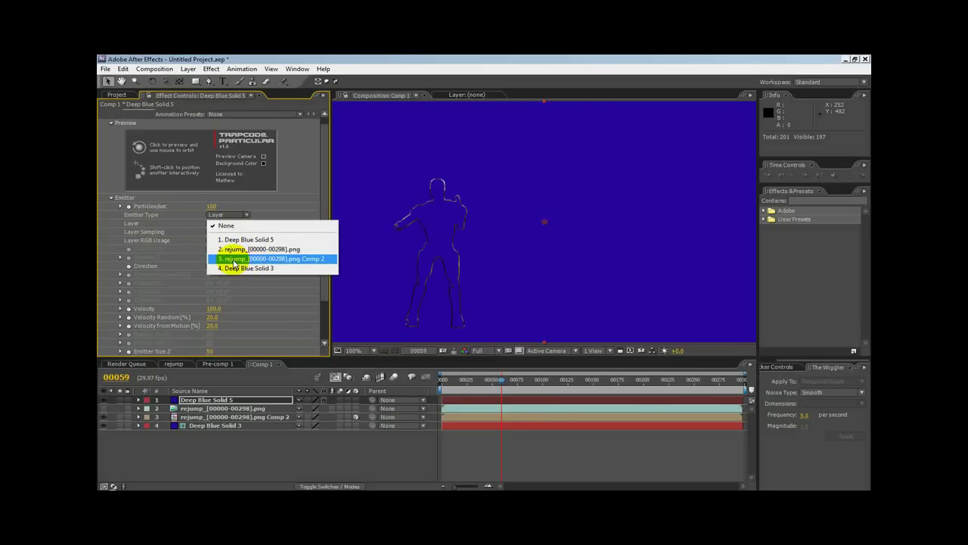
pyautogui.click(234, 260)
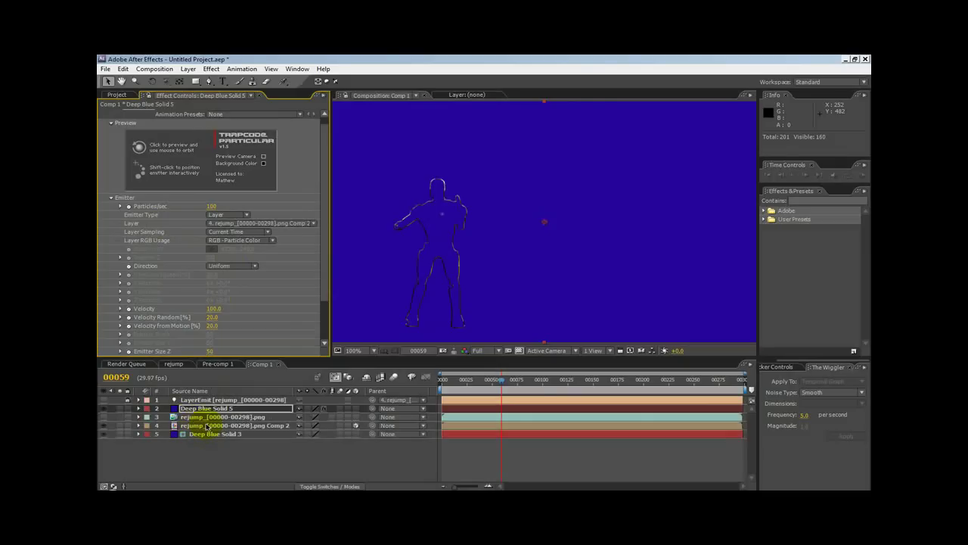
pyautogui.moveTo(501, 378)
pyautogui.mouseDown()
pyautogui.moveTo(560, 381)
pyautogui.moveTo(542, 380)
pyautogui.mouseUp()
# Step: Set the emitter Direction to Directional and Velocity Random to 0
pyautogui.click(465, 227)
pyautogui.moveTo(464, 227)
pyautogui.mouseDown()
pyautogui.moveTo(472, 180)
pyautogui.moveTo(412, 241)
pyautogui.moveTo(460, 230)
pyautogui.moveTo(478, 263)
pyautogui.moveTo(439, 269)
pyautogui.mouseUp()
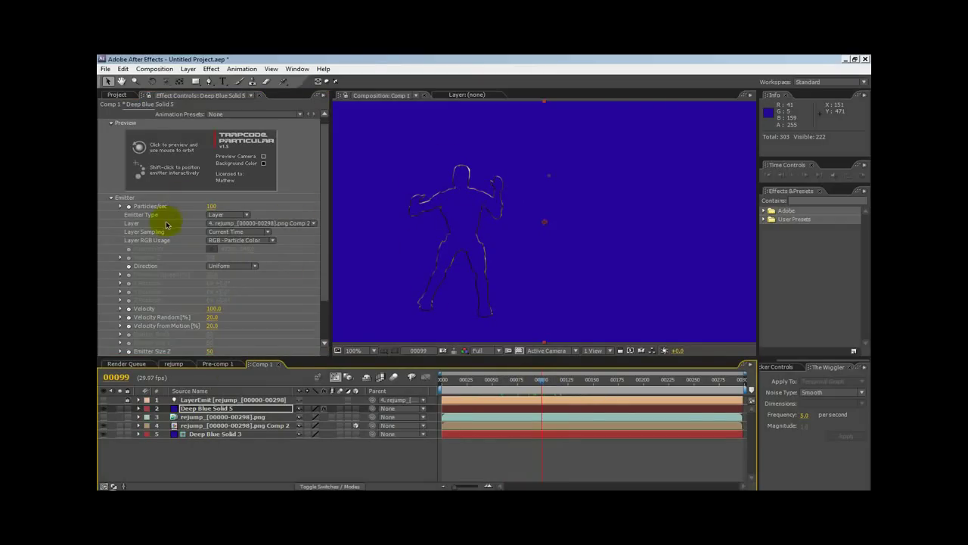
pyautogui.moveTo(363, 228)
pyautogui.mouseDown()
pyautogui.moveTo(448, 220)
pyautogui.moveTo(363, 220)
pyautogui.mouseUp()
pyautogui.moveTo(325, 284); pyautogui.dragTo(333, 316)
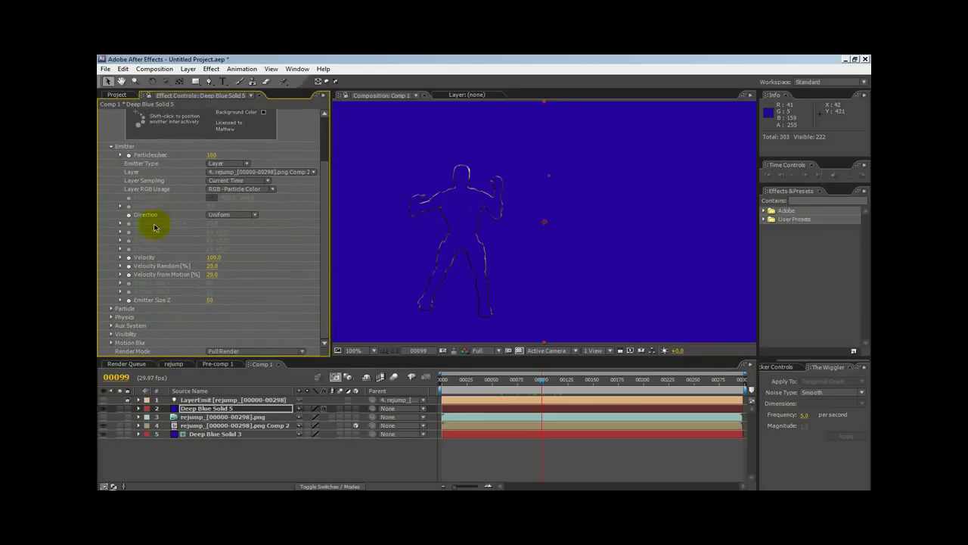
pyautogui.click(227, 214)
pyautogui.click(228, 226)
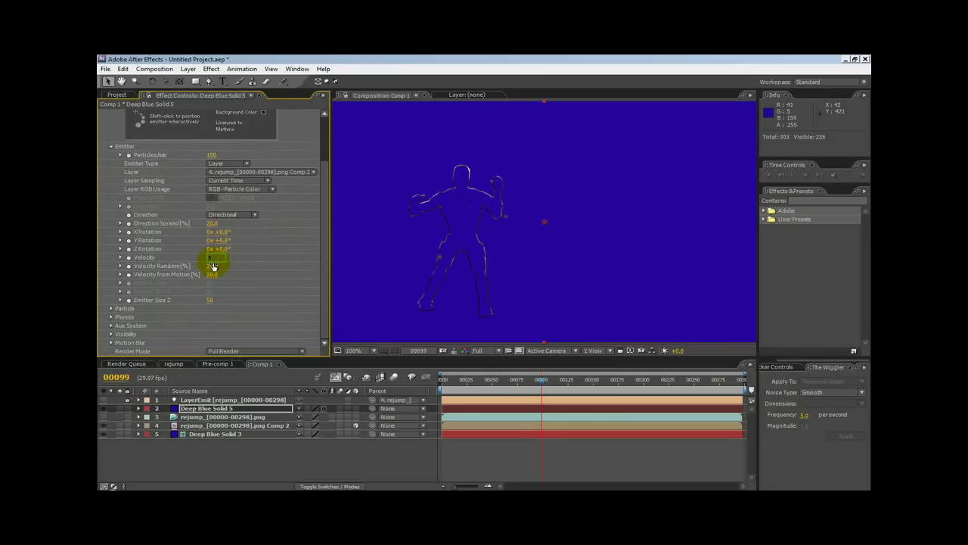
pyautogui.write('0')
pyautogui.press('Return')
# Step: Zero Velocity from Motion, Emitter Size Z and Direction Spread
pyautogui.write('0')
pyautogui.press('Return')
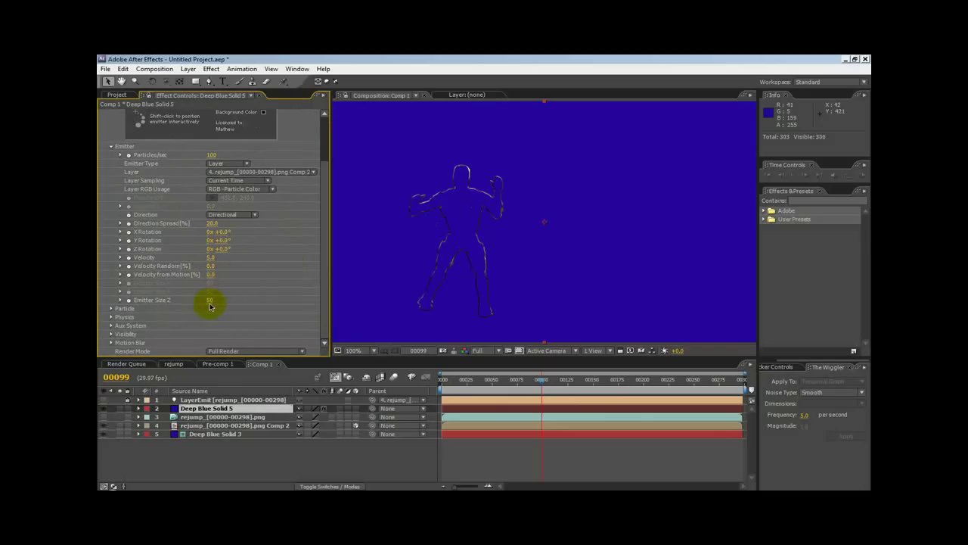
pyautogui.click(212, 300)
pyautogui.write('0')
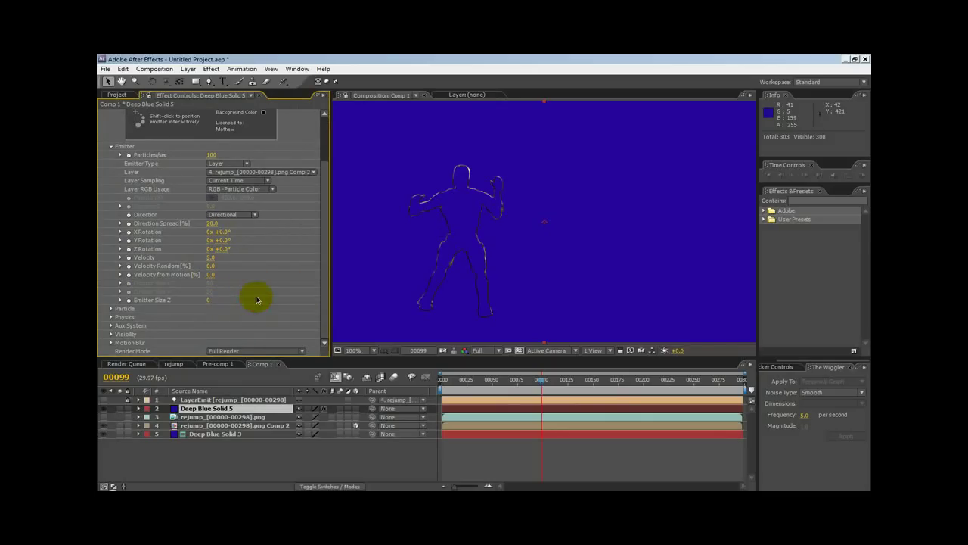
pyautogui.click(212, 224)
pyautogui.write('0')
pyautogui.press('Return')
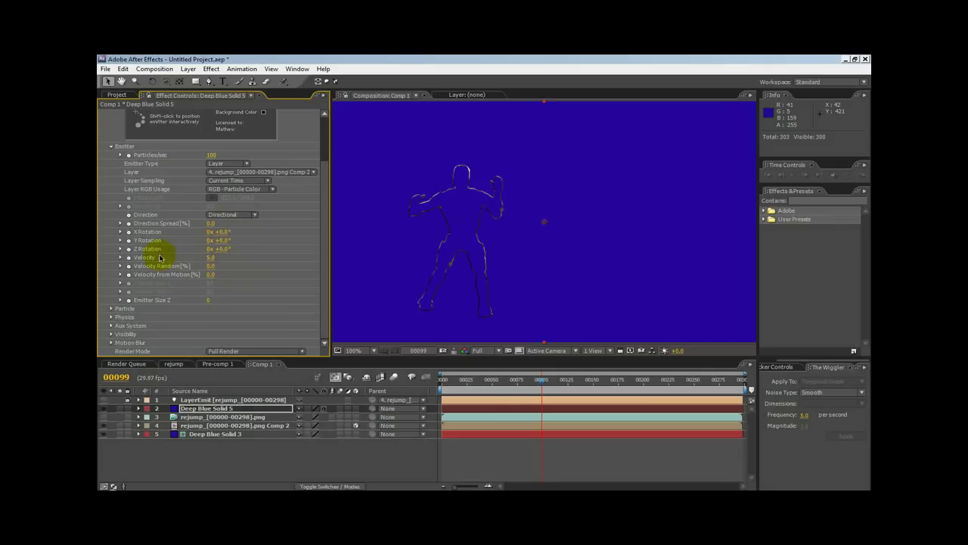
pyautogui.moveTo(544, 383); pyautogui.dragTo(576, 381)
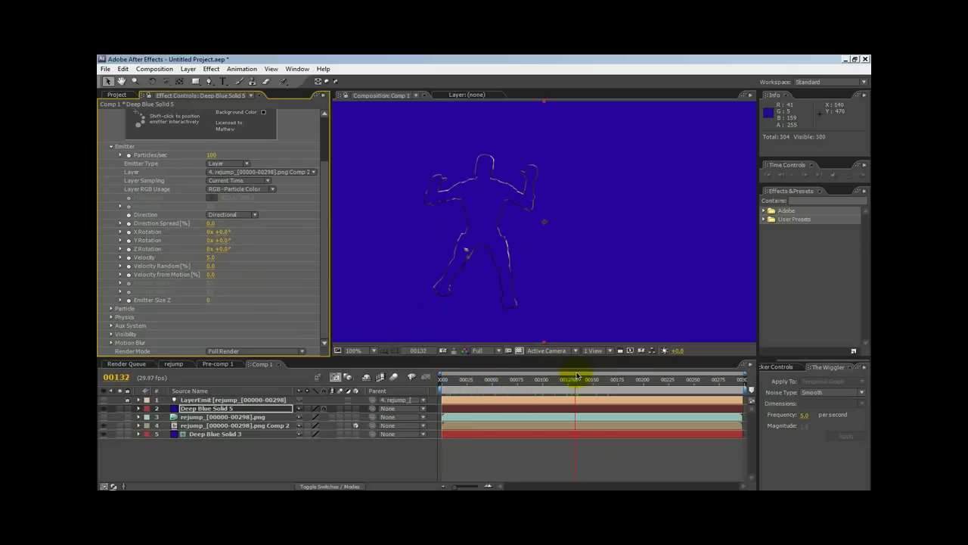
# Step: Set Layer Sampling to Particle Birth Time and particle Velocity to -5.0
pyautogui.click(236, 182)
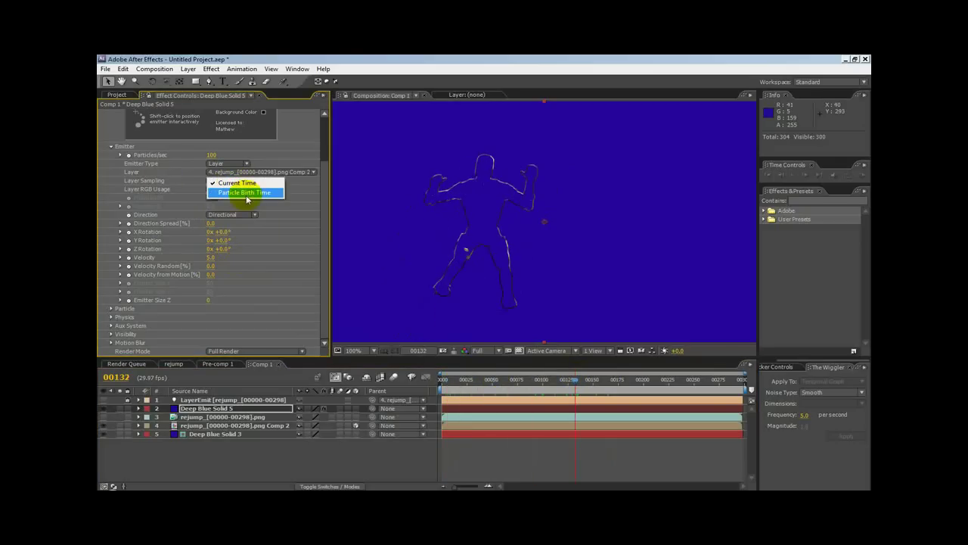
pyautogui.click(244, 192)
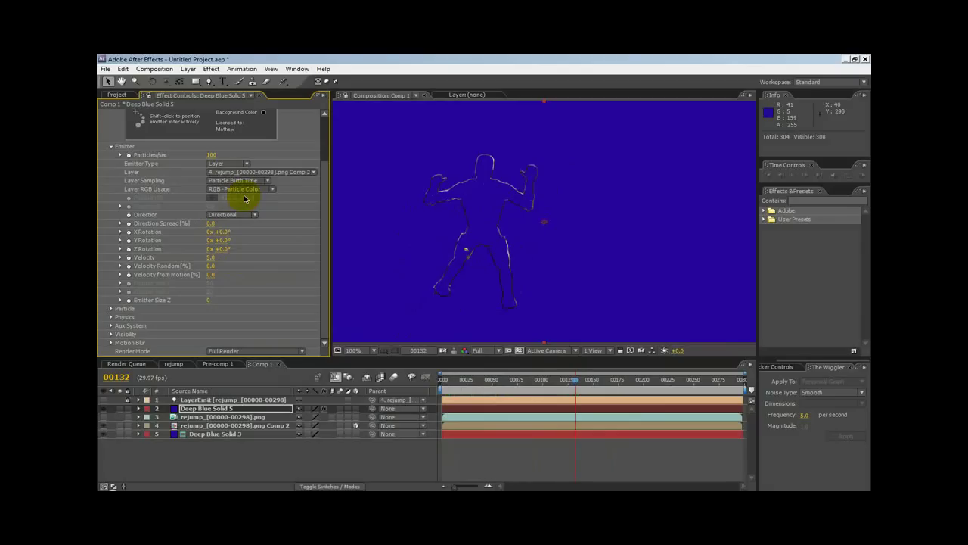
pyautogui.moveTo(573, 380)
pyautogui.mouseDown()
pyautogui.moveTo(612, 387)
pyautogui.moveTo(458, 387)
pyautogui.moveTo(572, 384)
pyautogui.mouseUp()
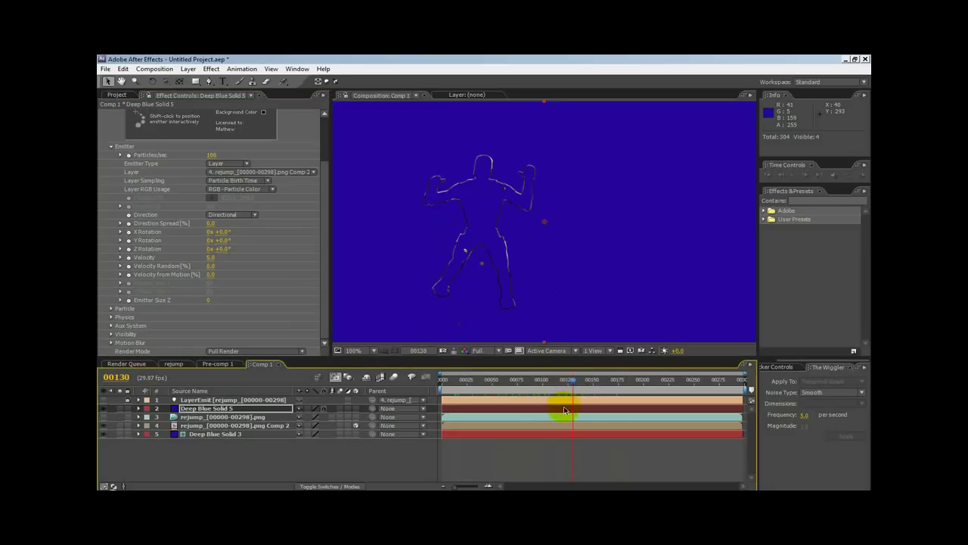
pyautogui.click(211, 258)
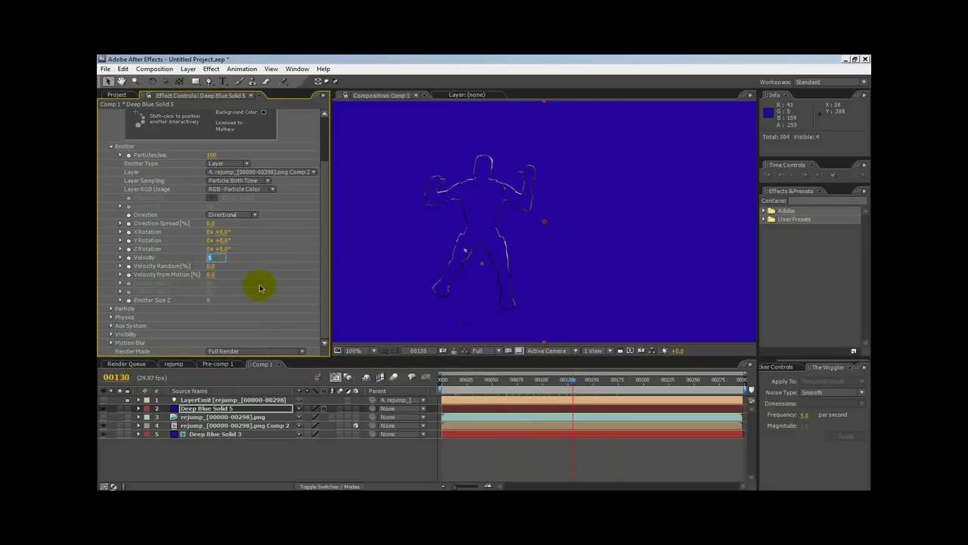
pyautogui.press('Return')
pyautogui.click(378, 328)
pyautogui.moveTo(578, 387); pyautogui.dragTo(688, 385)
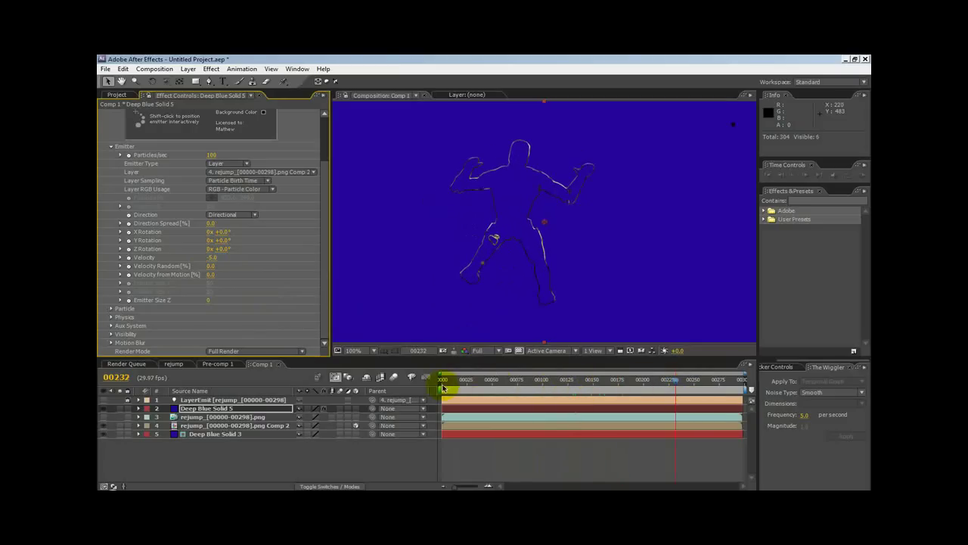
pyautogui.moveTo(444, 385); pyautogui.dragTo(576, 380)
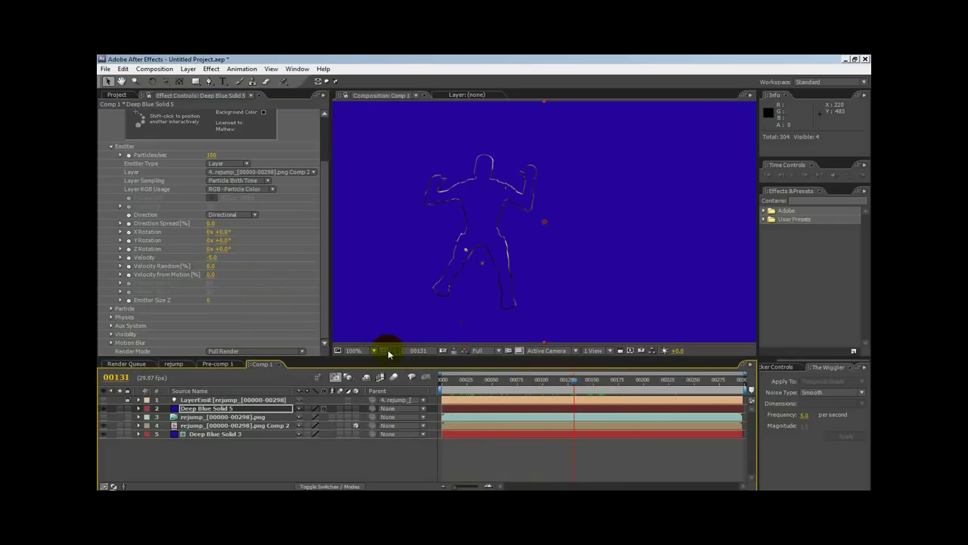
# Step: Set particle Life to 10.2 s, type Glow Sphere (No DOF), Sphere Feather 0 and Size 3
pyautogui.click(111, 310)
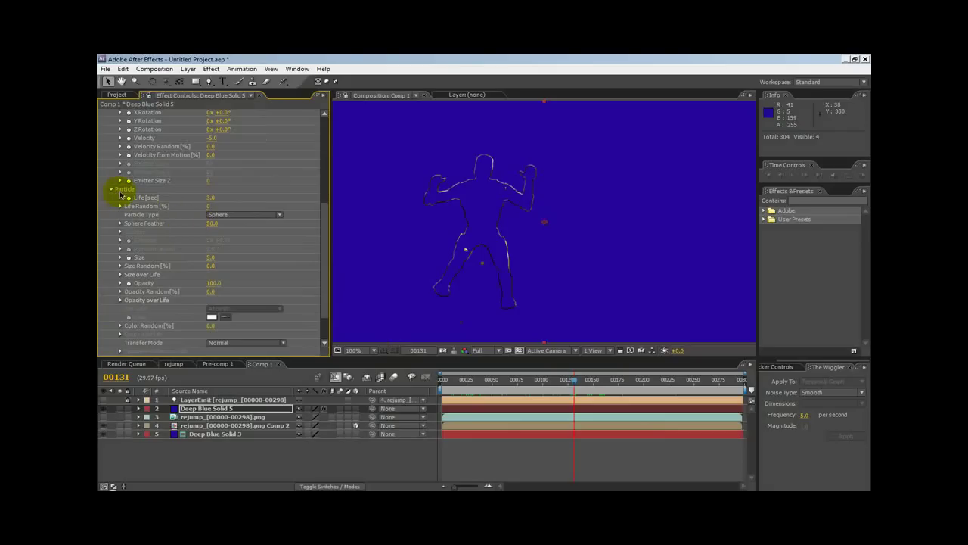
pyautogui.moveTo(213, 197); pyautogui.dragTo(272, 216)
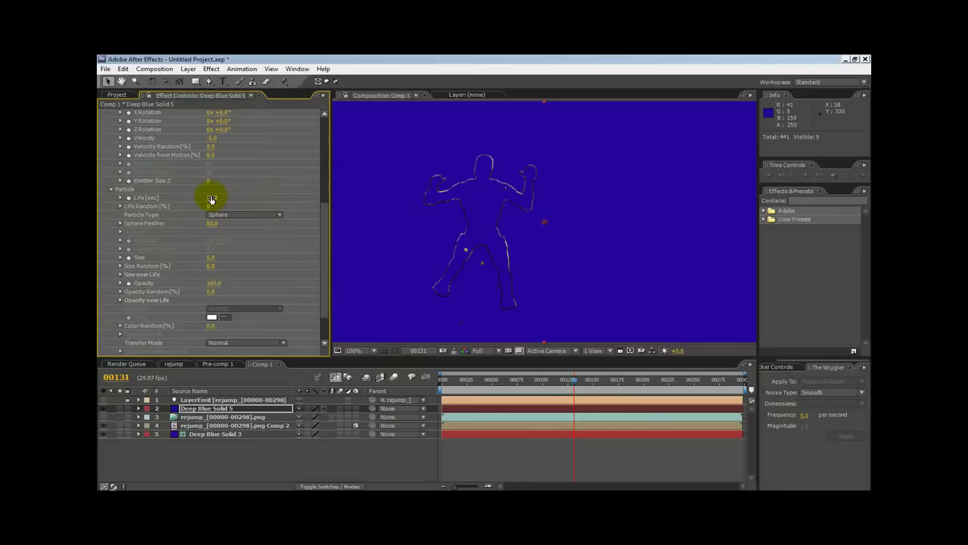
pyautogui.click(222, 216)
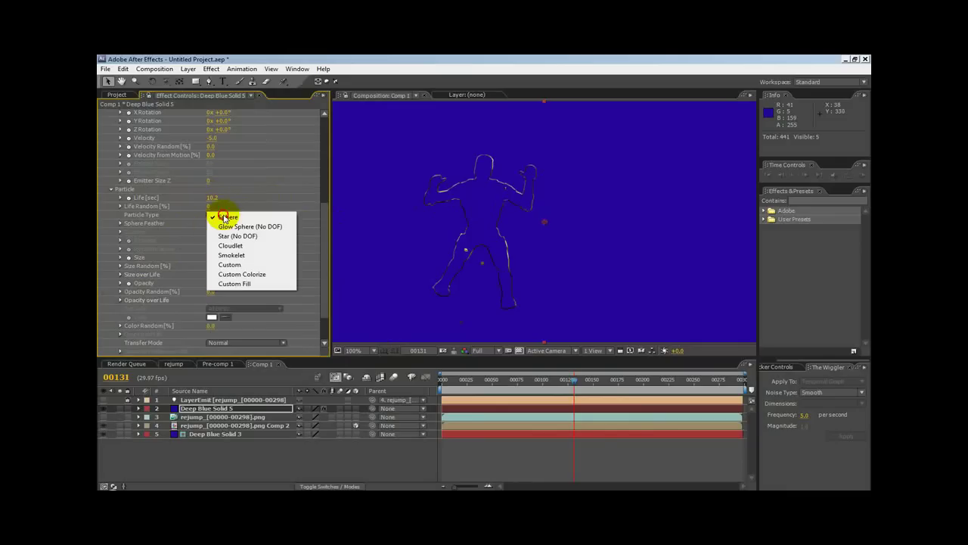
pyautogui.click(228, 224)
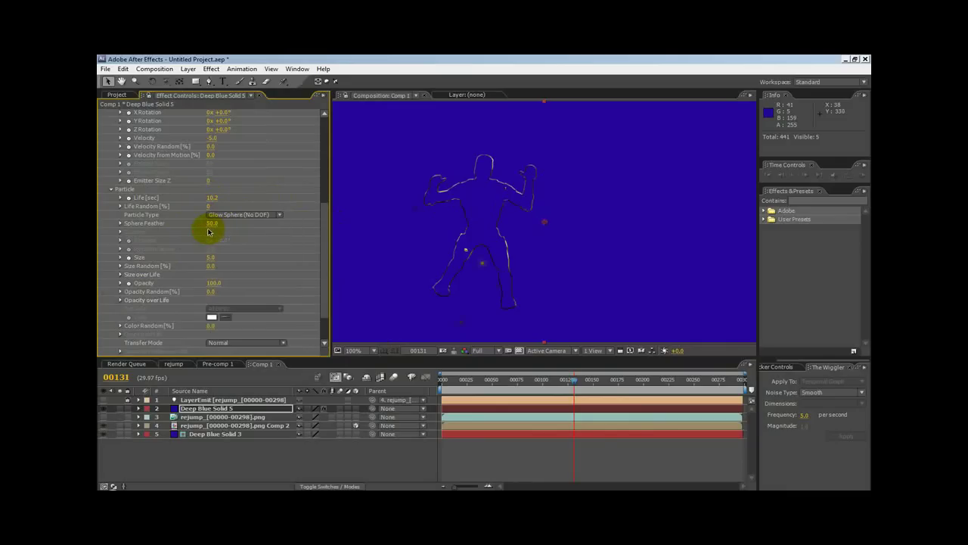
pyautogui.moveTo(210, 228); pyautogui.dragTo(119, 232)
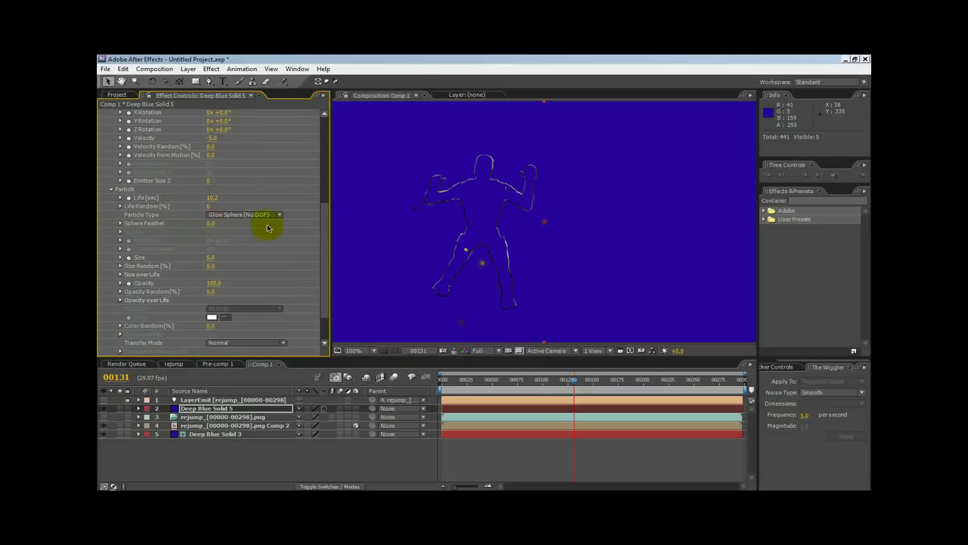
pyautogui.click(211, 259)
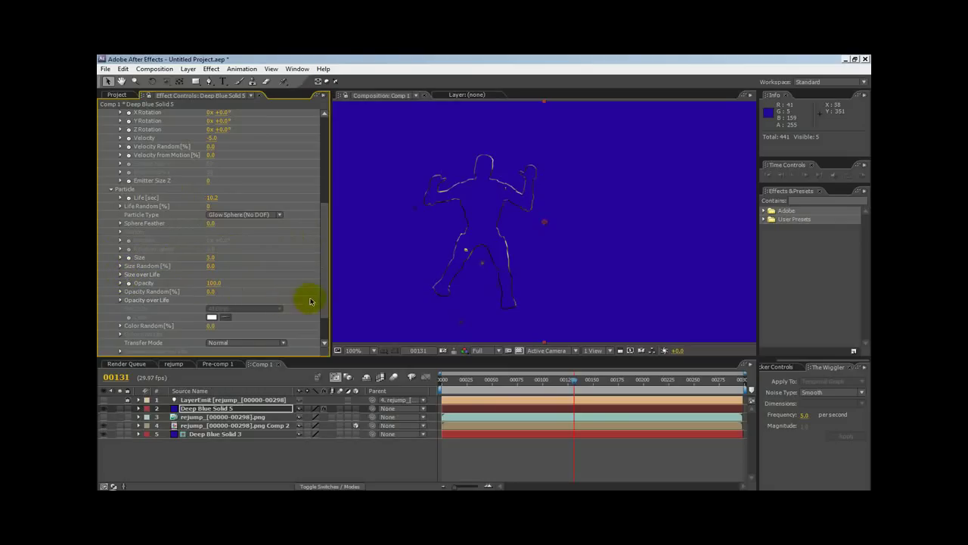
# Step: Set Physics Time Factor to 10.0 and preview the dense particles streaming off the outline
pyautogui.scroll(-3, 322, 310)
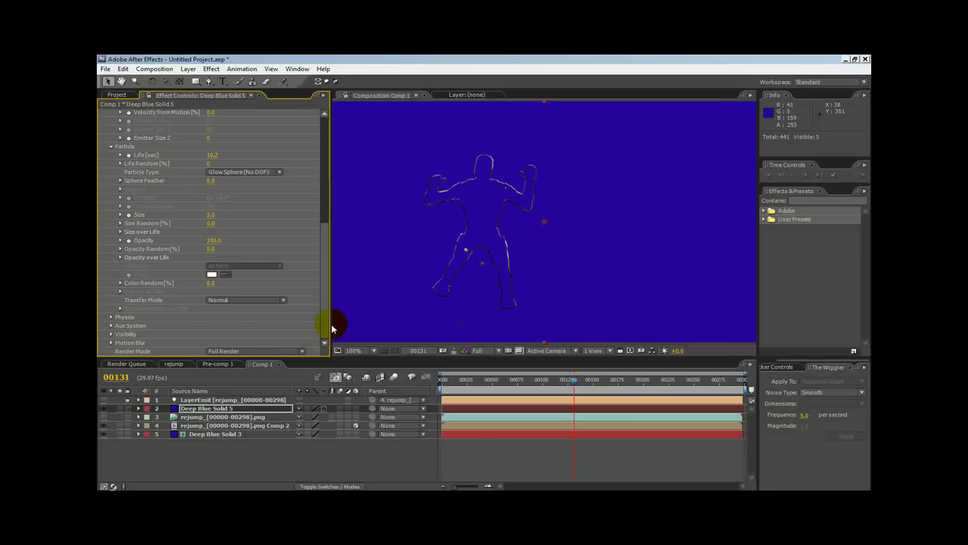
pyautogui.click(112, 319)
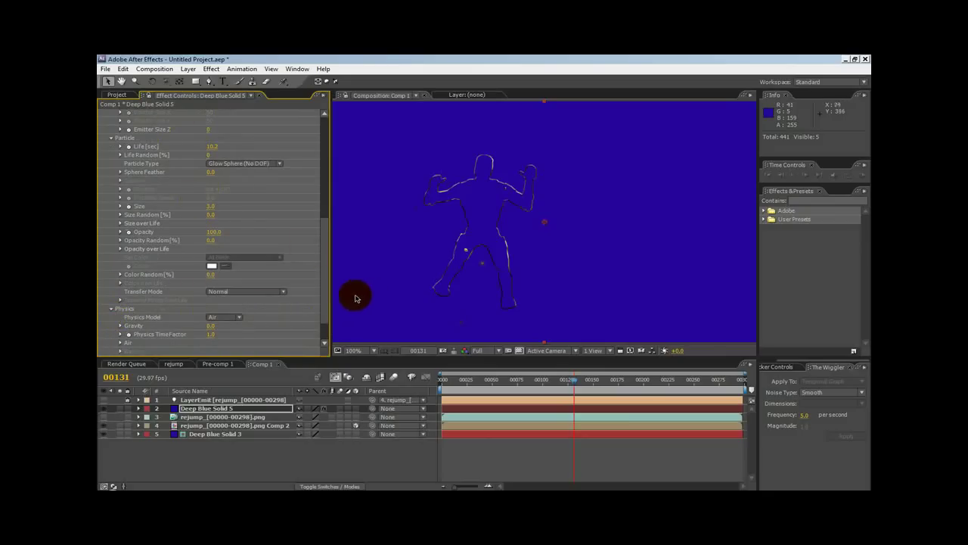
pyautogui.scroll(-3, 325, 314)
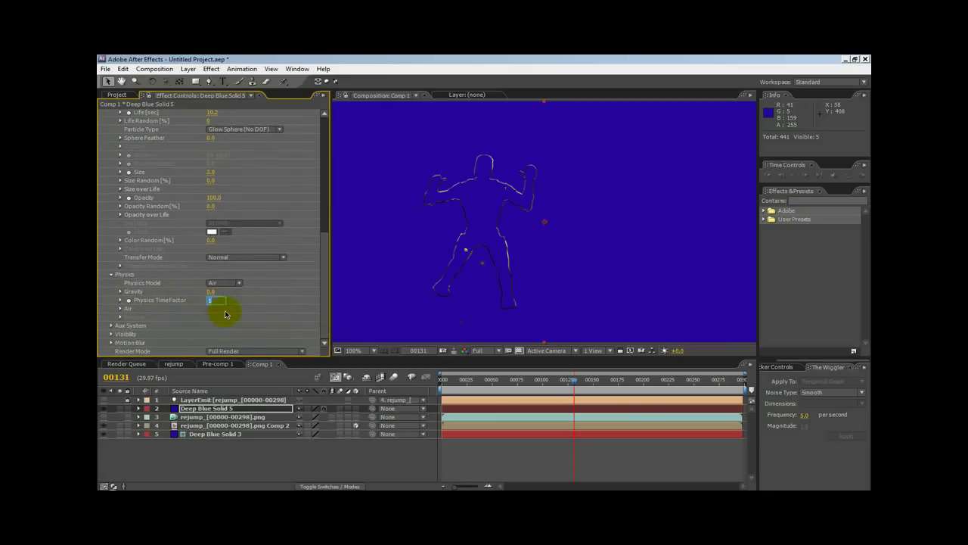
pyautogui.click(363, 313)
pyautogui.click(587, 387)
pyautogui.moveTo(587, 390); pyautogui.dragTo(521, 371)
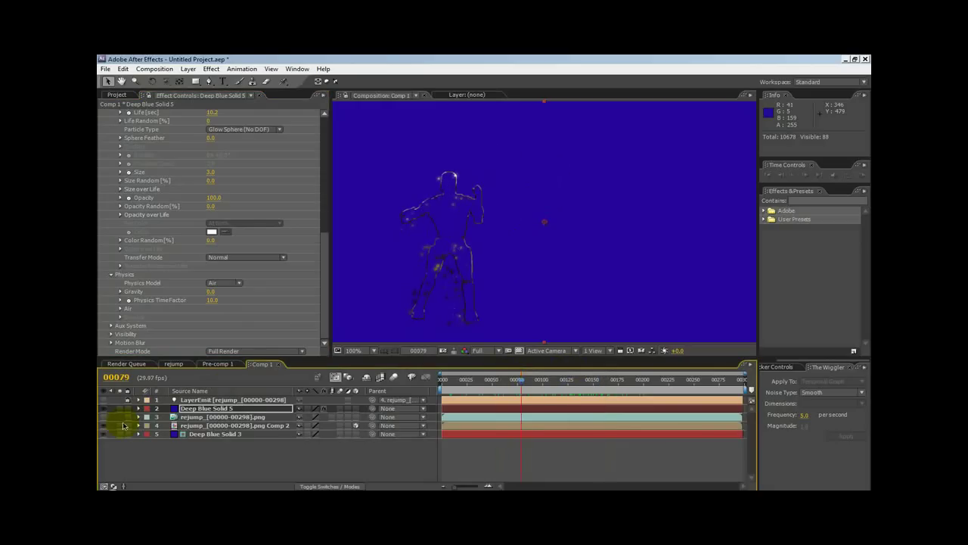
# Step: Show the Iron Man footage layer again and raise Particles/sec to about 1440
pyautogui.click(105, 417)
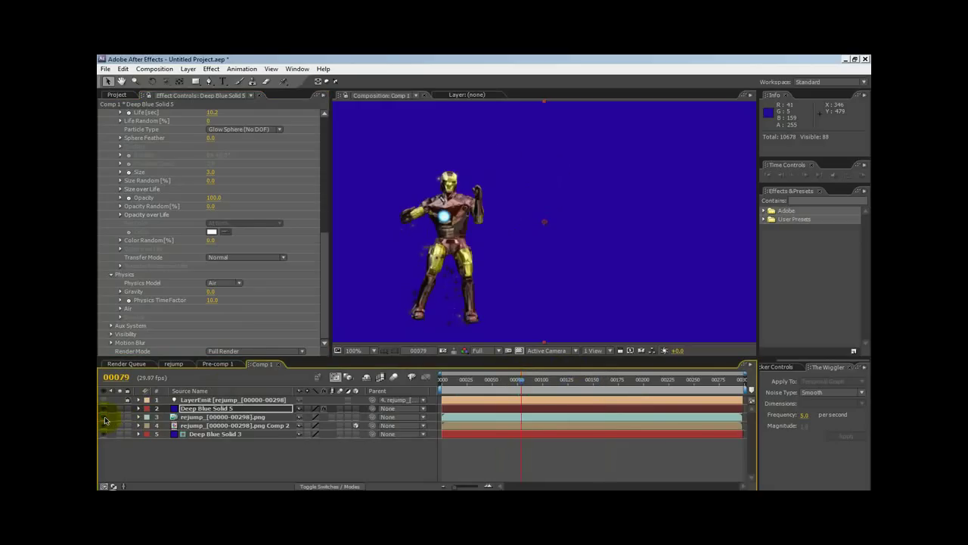
pyautogui.moveTo(520, 385); pyautogui.dragTo(603, 331)
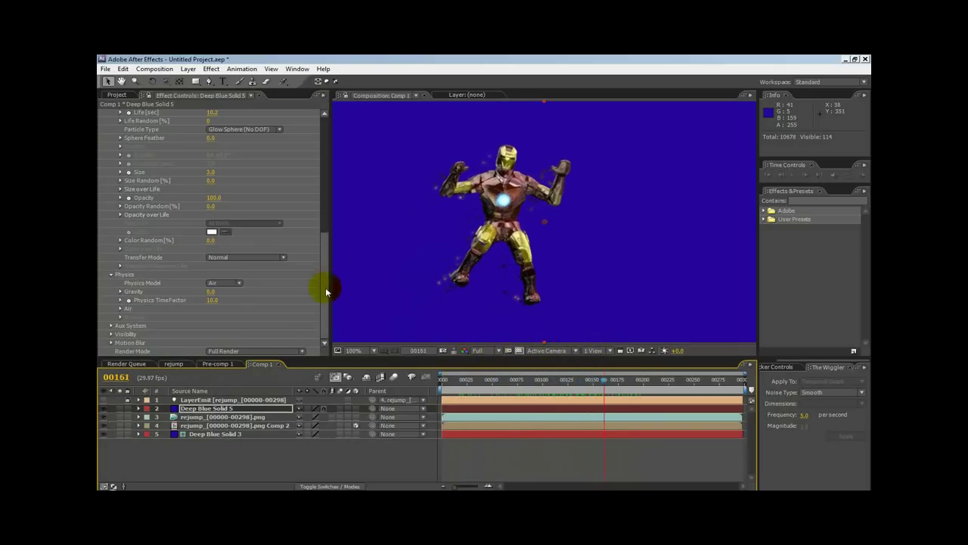
pyautogui.moveTo(324, 287); pyautogui.dragTo(357, 165)
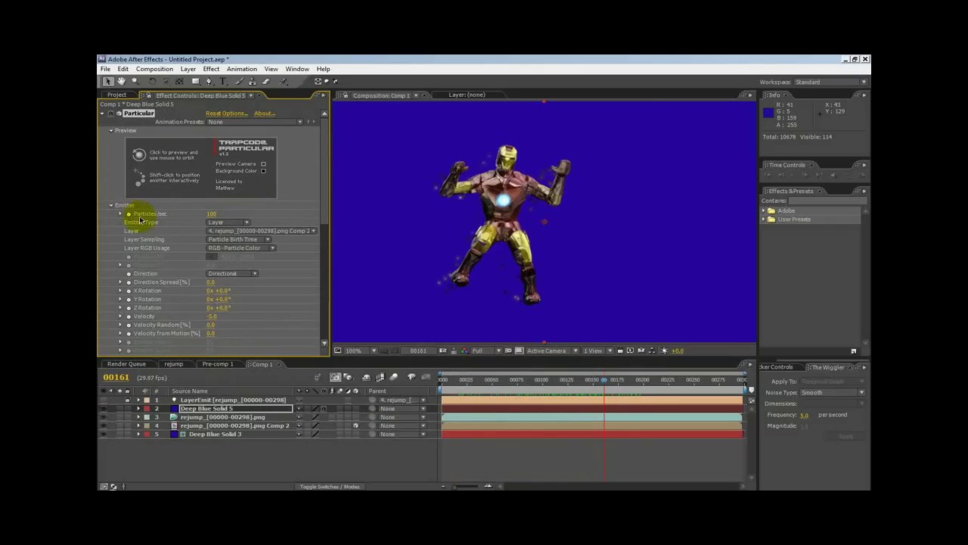
pyautogui.moveTo(211, 214); pyautogui.dragTo(845, 206)
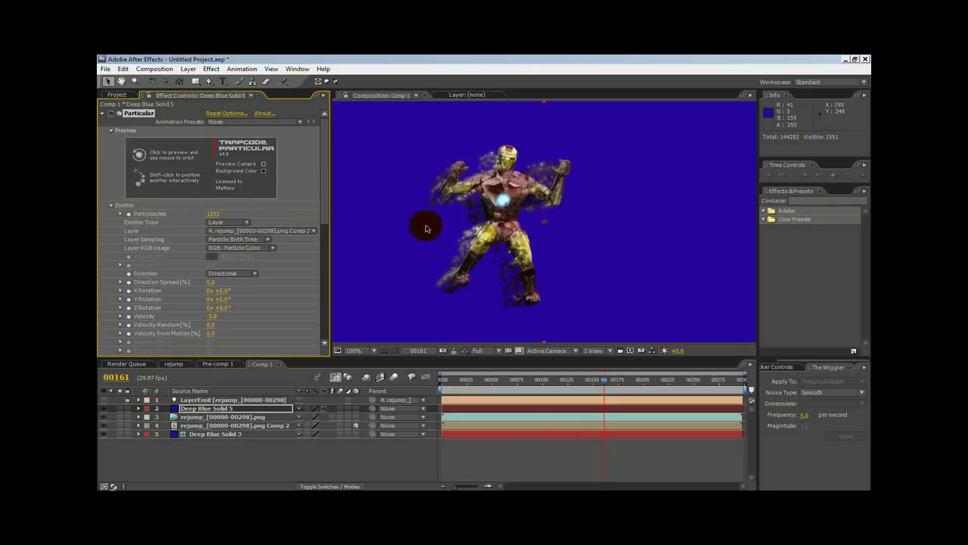
pyautogui.moveTo(210, 214); pyautogui.dragTo(261, 215)
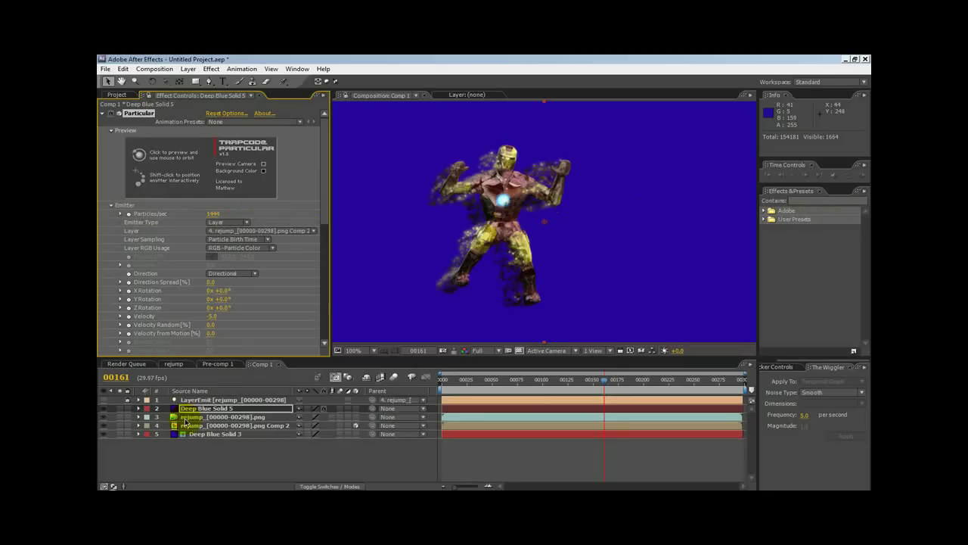
pyautogui.click(185, 421)
# Step: Move the rejump png layer above Deep Blue Solid 5 and hide it, leaving the particle-built figure
pyautogui.click(101, 419)
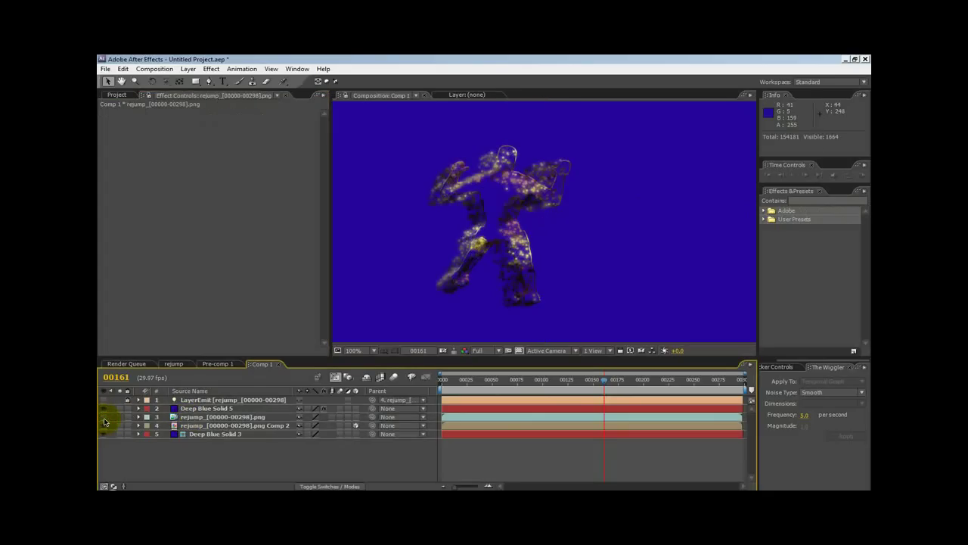
pyautogui.moveTo(189, 421); pyautogui.dragTo(199, 408)
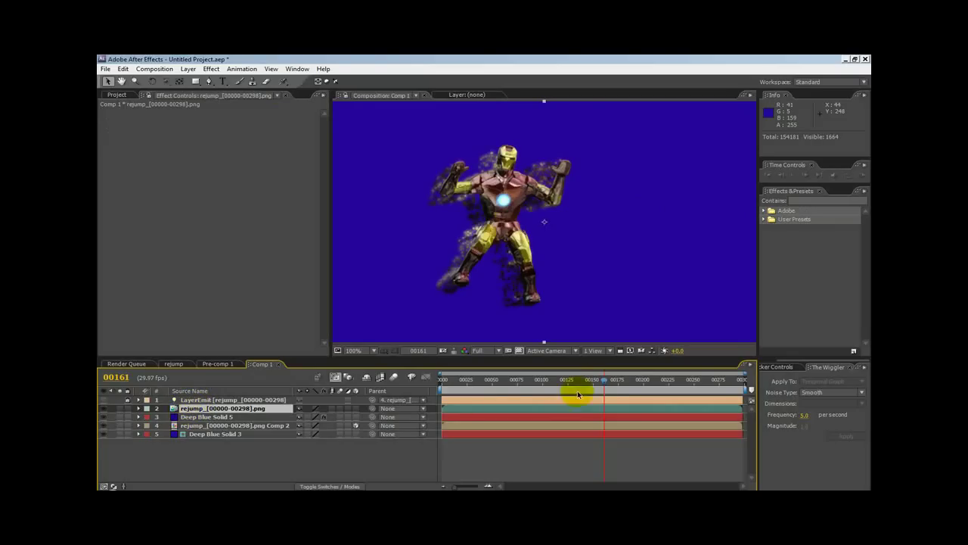
pyautogui.moveTo(568, 383)
pyautogui.mouseDown()
pyautogui.moveTo(470, 380)
pyautogui.moveTo(561, 379)
pyautogui.mouseUp()
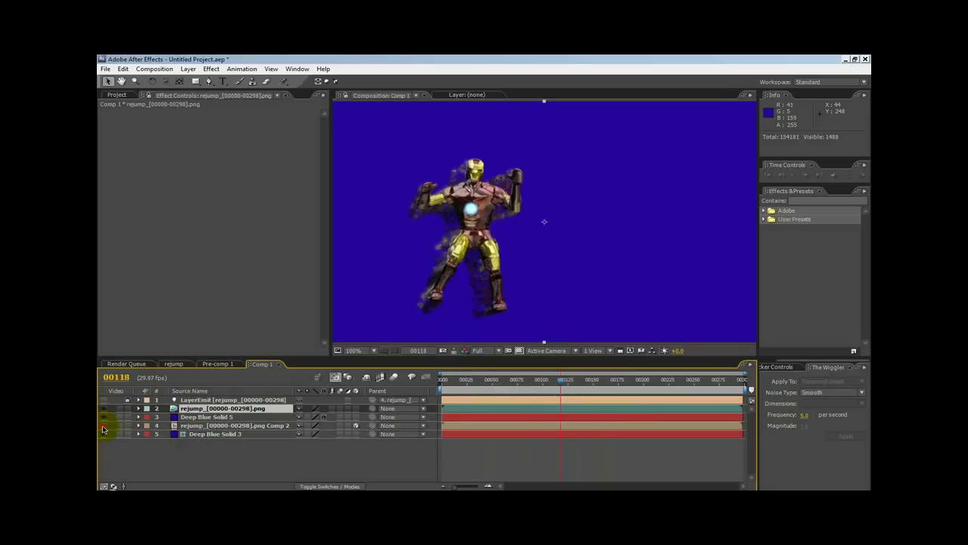
pyautogui.click(193, 416)
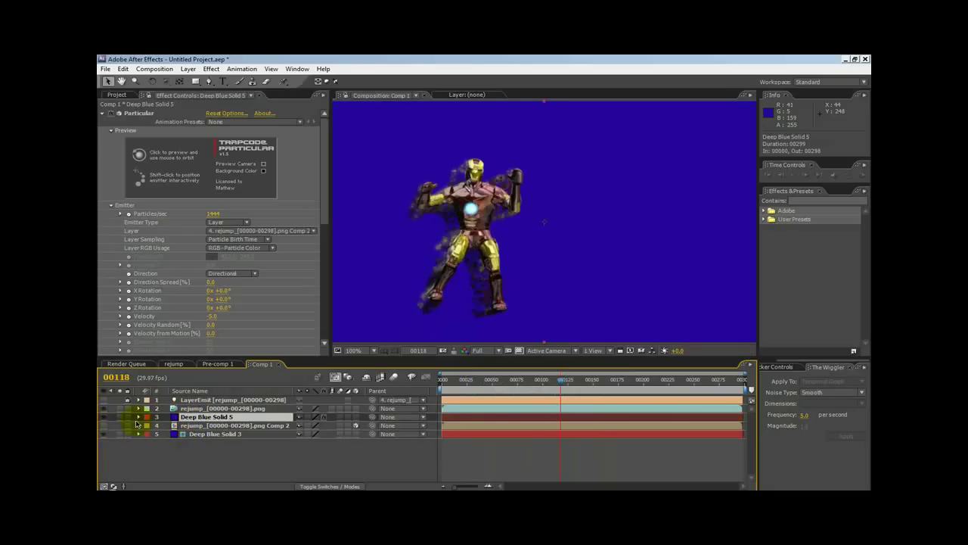
pyautogui.click(103, 417)
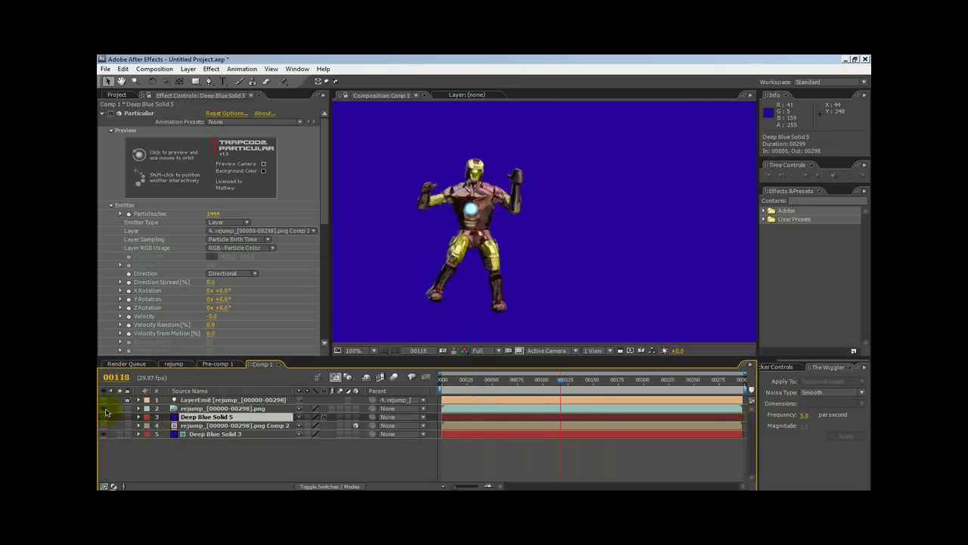
pyautogui.click(104, 409)
pyautogui.click(104, 417)
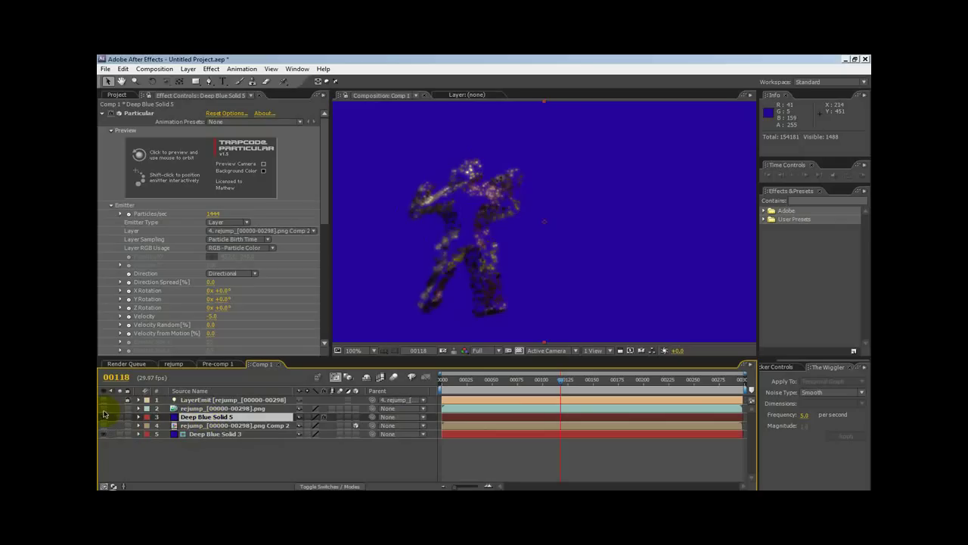
# Step: Show the Iron Man footage layer again and preview later frames of the animation
pyautogui.click(104, 409)
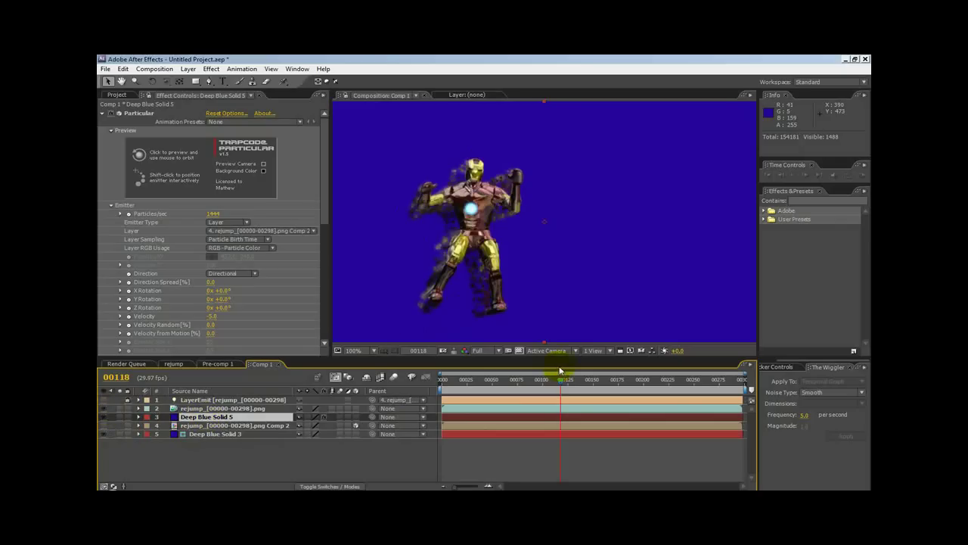
pyautogui.moveTo(560, 387); pyautogui.dragTo(625, 326)
pyautogui.click(432, 223)
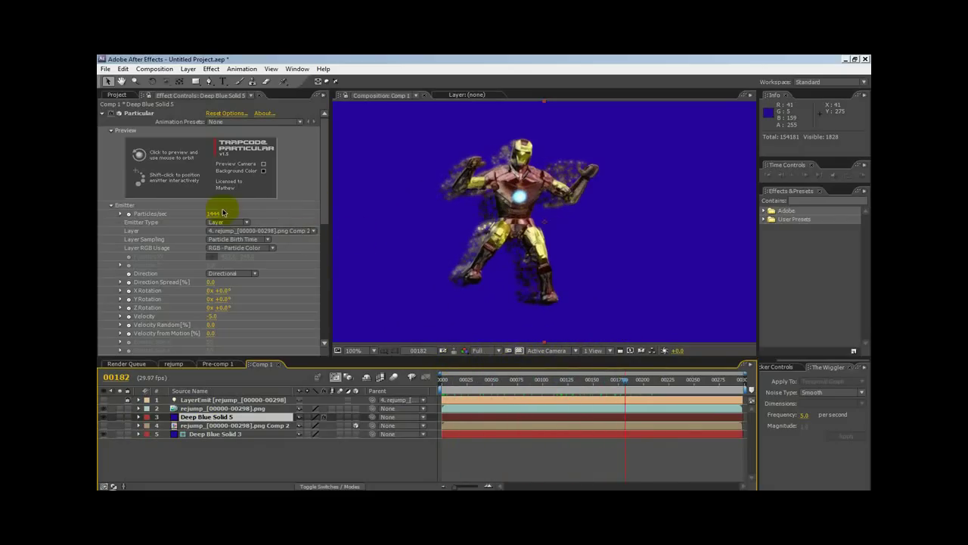
# Step: Raise Particular's Particles/sec to 2487 and set particle Life to about 10.2 seconds
pyautogui.moveTo(211, 215); pyautogui.dragTo(250, 217)
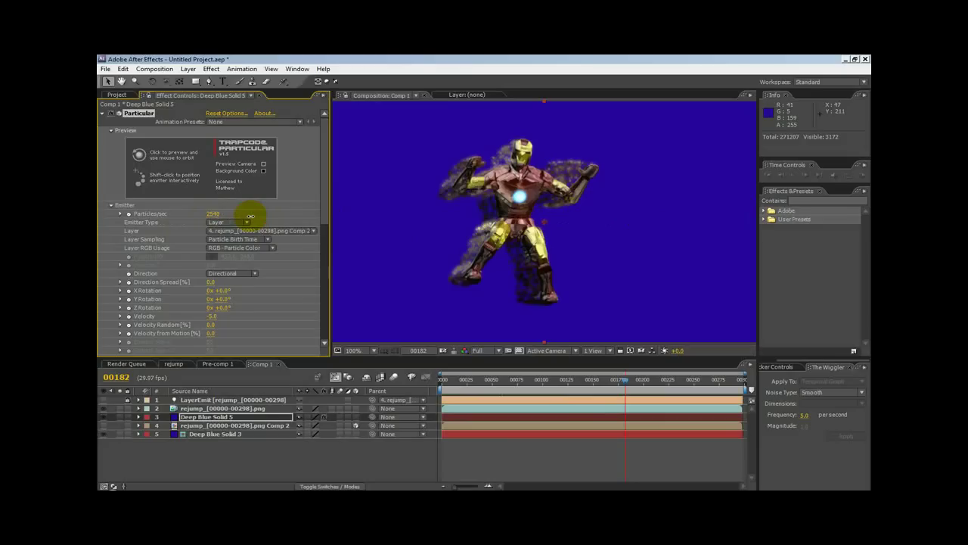
pyautogui.moveTo(251, 216); pyautogui.dragTo(212, 219)
pyautogui.moveTo(324, 199); pyautogui.dragTo(330, 263)
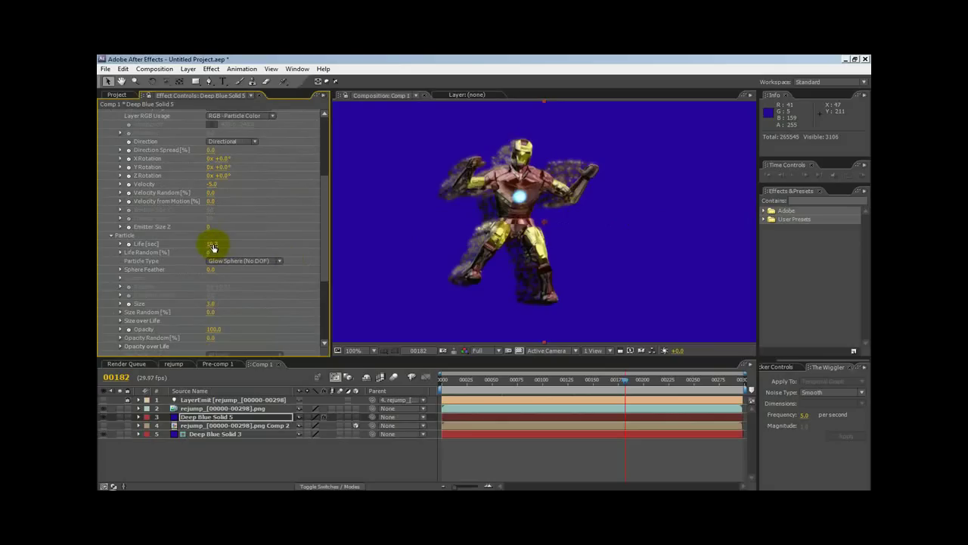
pyautogui.moveTo(210, 246)
pyautogui.mouseDown()
pyautogui.moveTo(177, 238)
pyautogui.moveTo(211, 247)
pyautogui.mouseUp()
pyautogui.moveTo(325, 262); pyautogui.dragTo(327, 298)
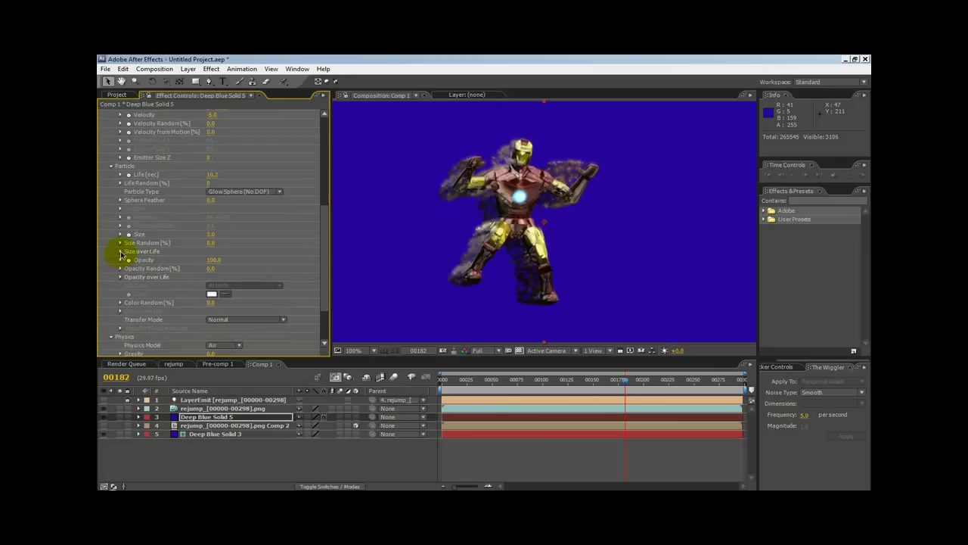
# Step: Apply the descending Size over Life preset so particles shrink as they age
pyautogui.click(120, 252)
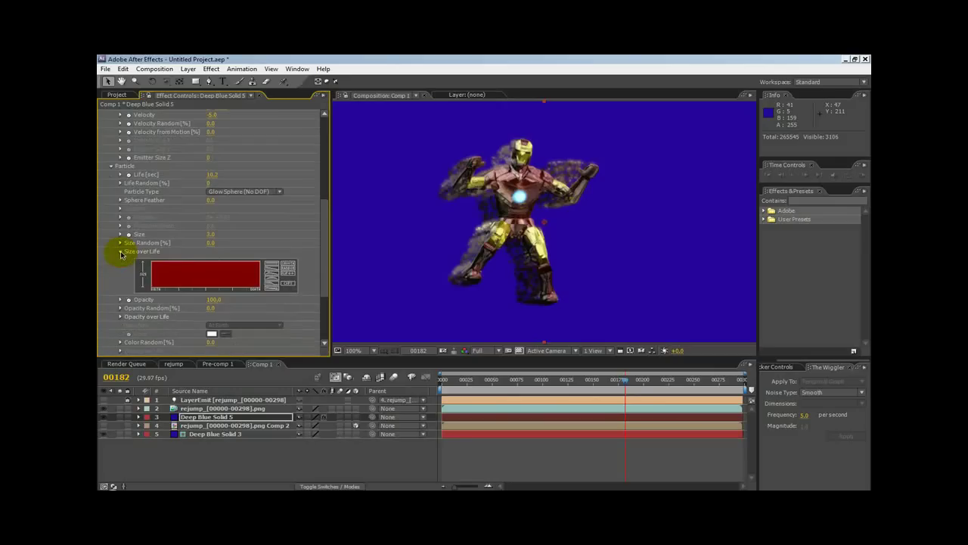
pyautogui.click(271, 270)
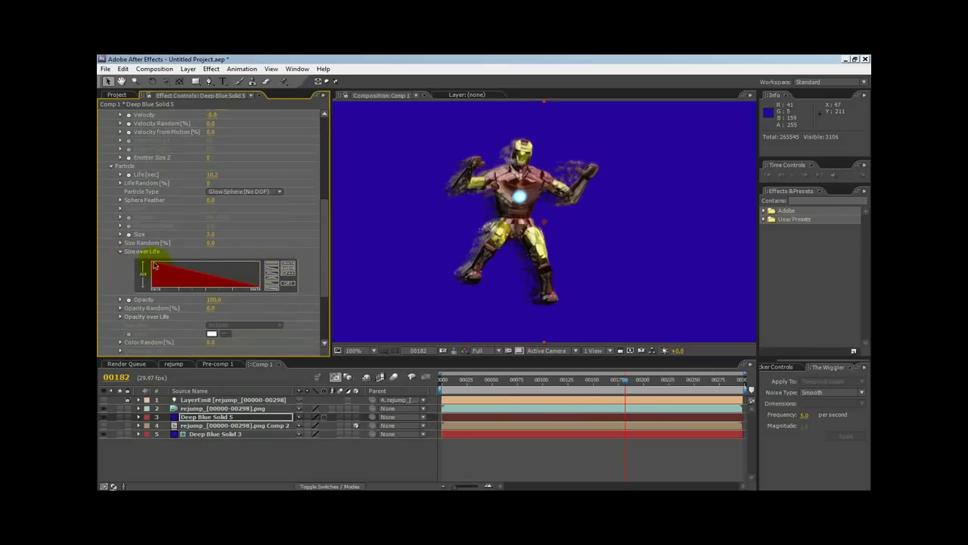
pyautogui.click(291, 277)
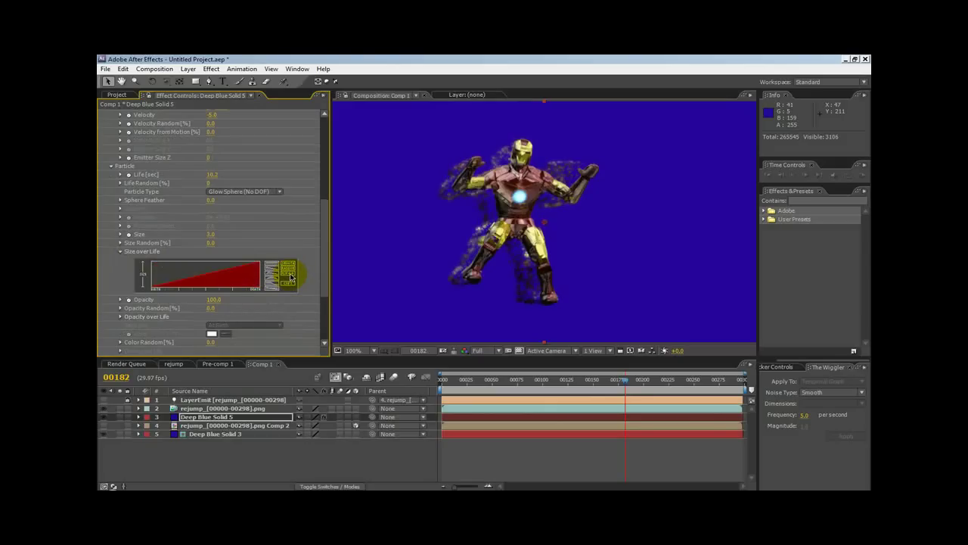
pyautogui.click(272, 271)
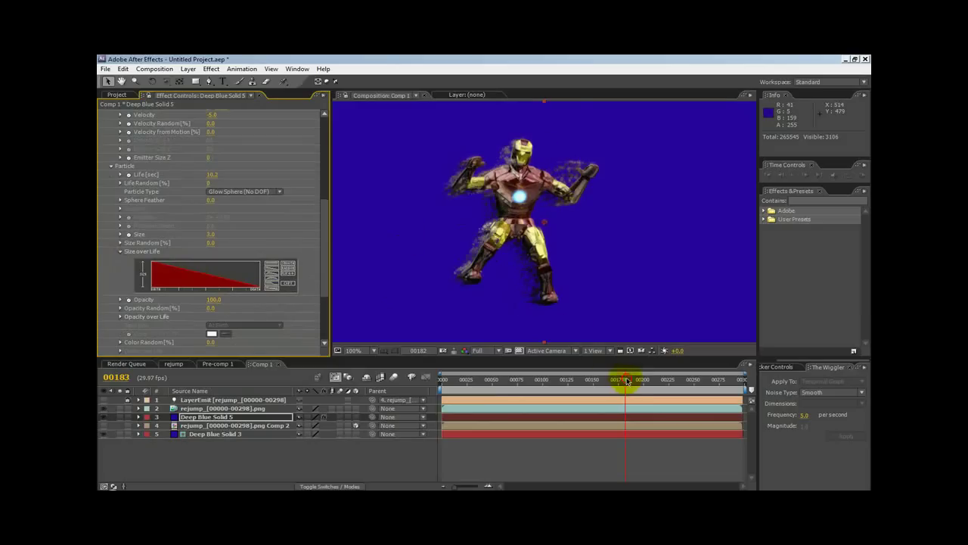
pyautogui.moveTo(628, 380); pyautogui.dragTo(657, 380)
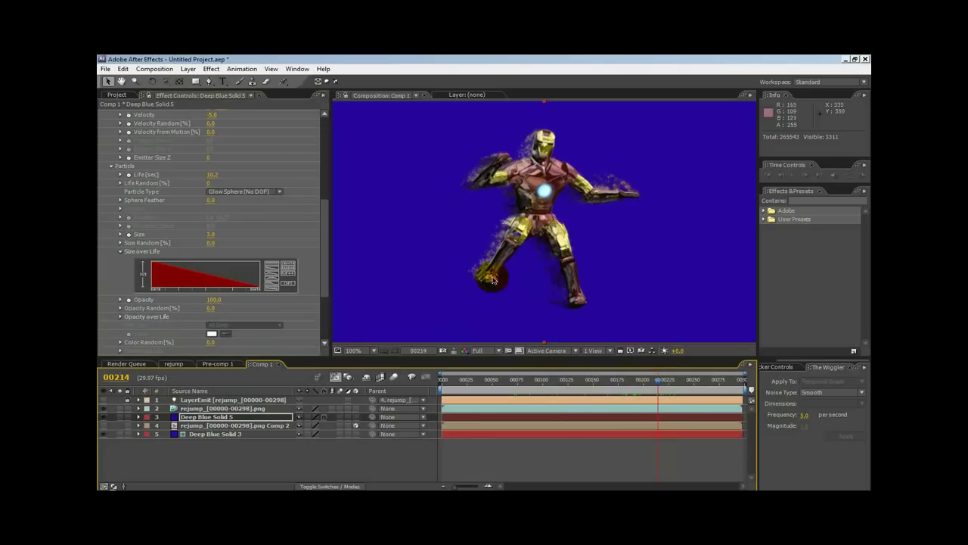
# Step: Apply the descending Opacity over Life preset so particles fade out as they age
pyautogui.click(258, 288)
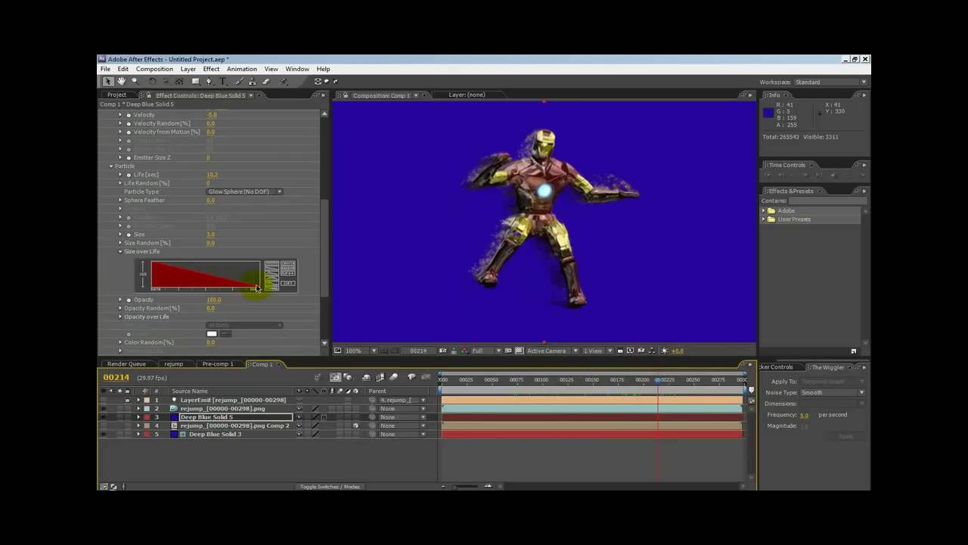
pyautogui.click(120, 317)
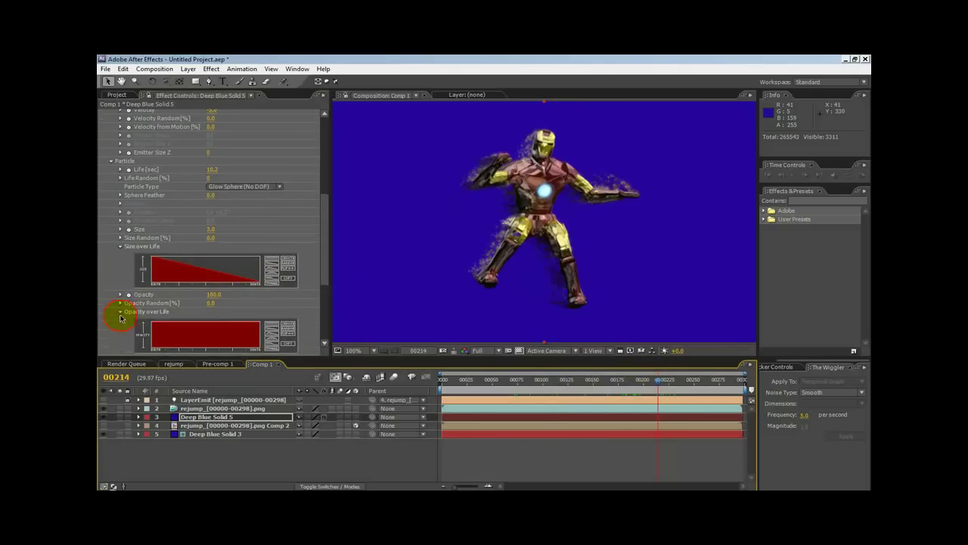
pyautogui.click(274, 333)
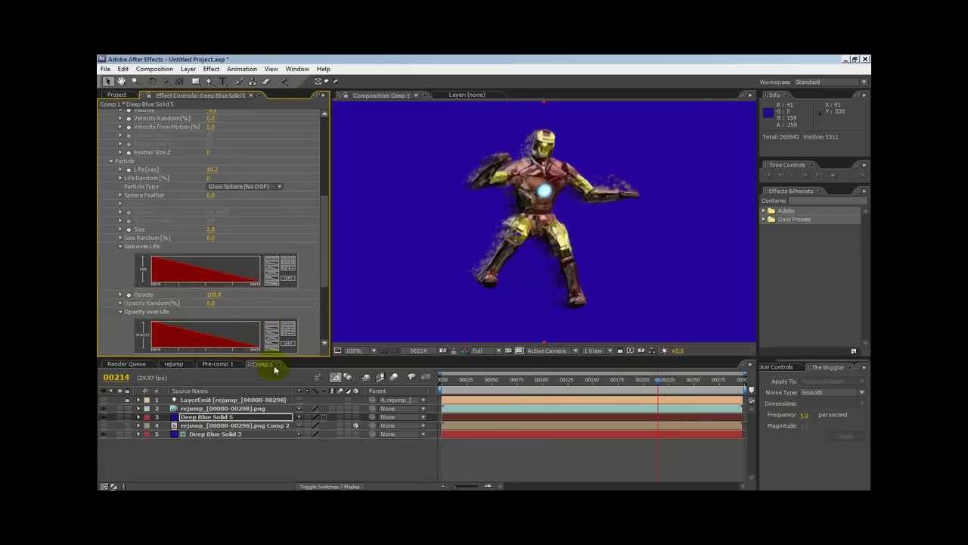